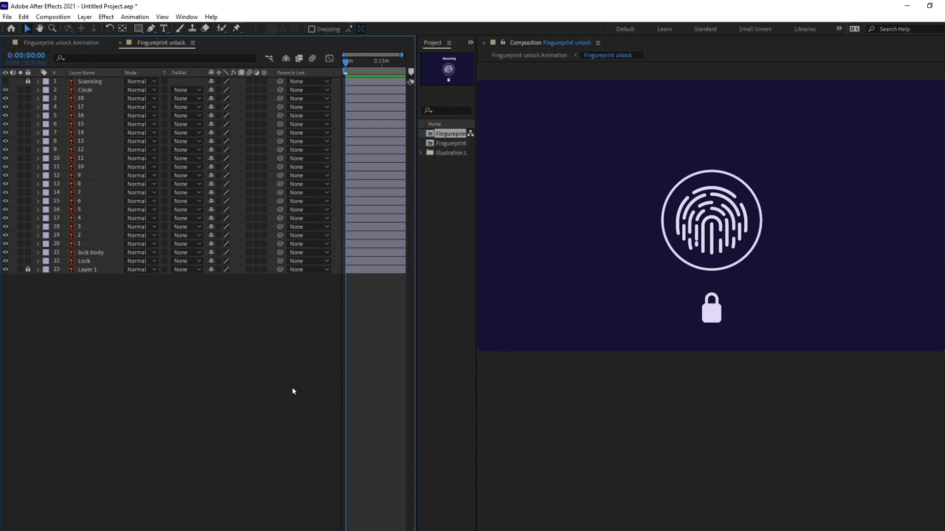
# Step: Pre-compose the fingerprint line layers 1 to 18 into a new composition named Fingureprint
pyautogui.click(85, 243)
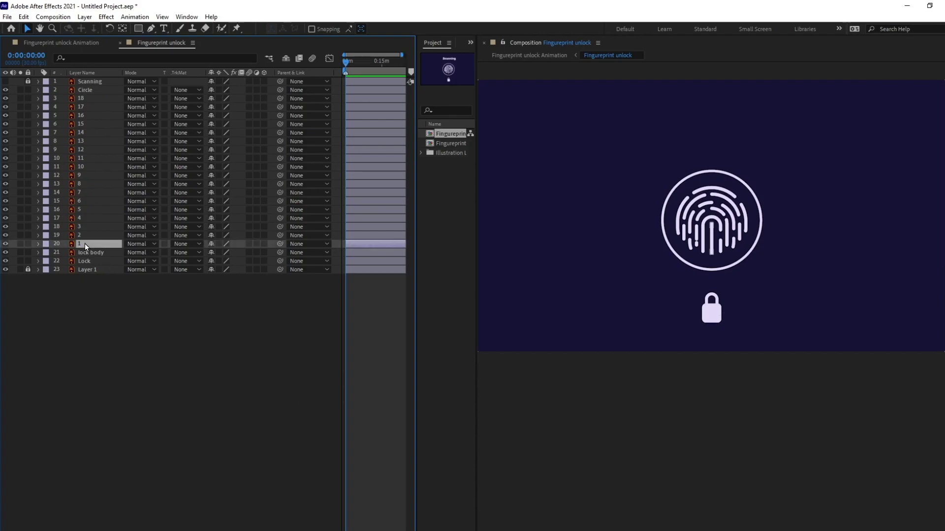
pyautogui.keyDown('shift'); pyautogui.click(83, 101); pyautogui.keyUp('shift')
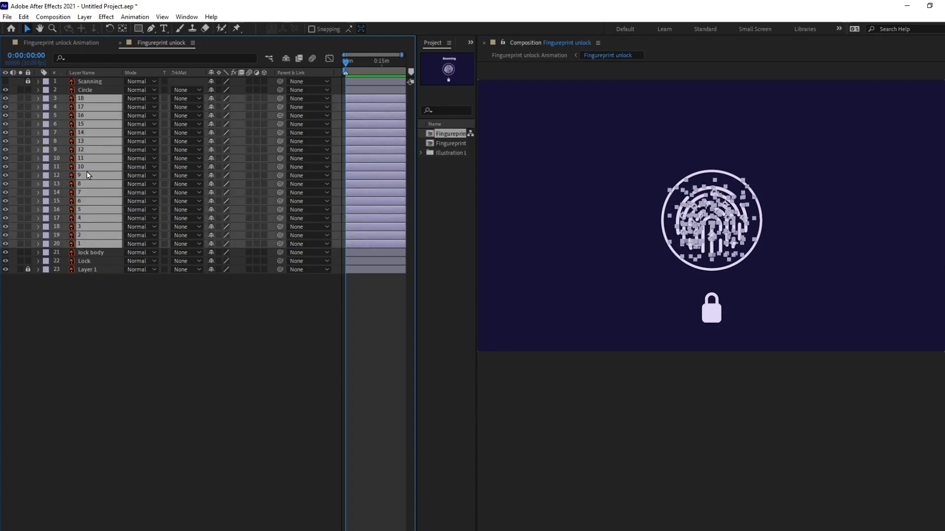
pyautogui.rightClick(89, 97)
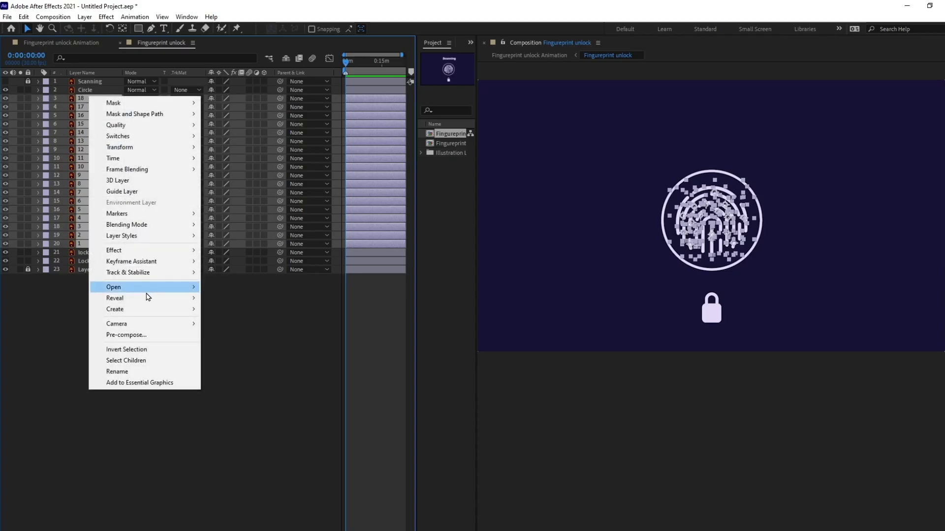
pyautogui.click(150, 335)
pyautogui.write('Fingure print')
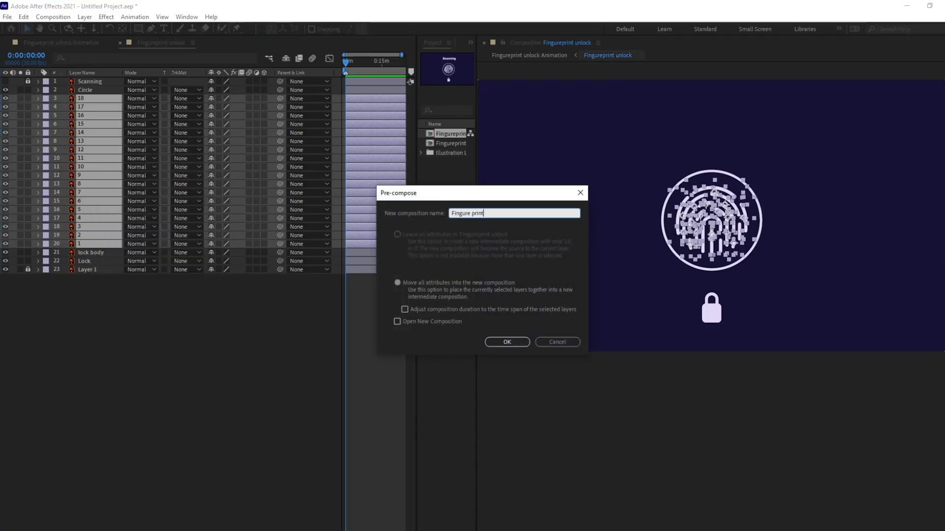
pyautogui.press('Return')
# Step: Inside the Fingureprint composition, create shape layers from all 18 vector layers and delete the original Illustrator layers
pyautogui.doubleClick(93, 98)
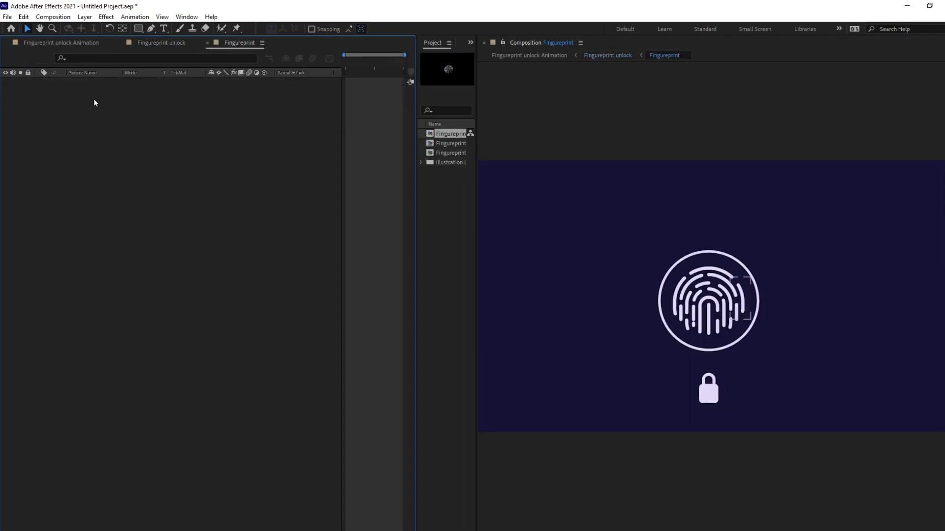
pyautogui.click(79, 83)
pyautogui.keyDown('shift'); pyautogui.click(87, 228); pyautogui.keyUp('shift')
pyautogui.rightClick(86, 228)
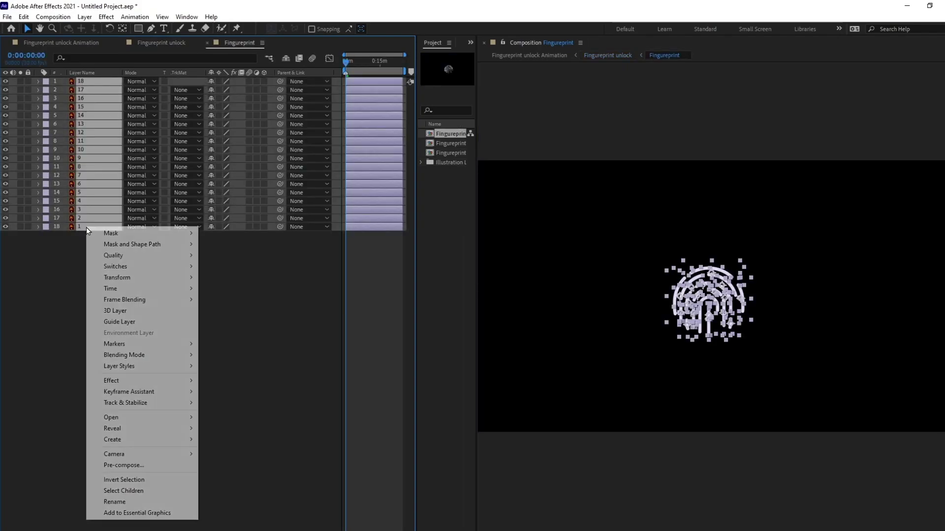
pyautogui.moveTo(143, 440)
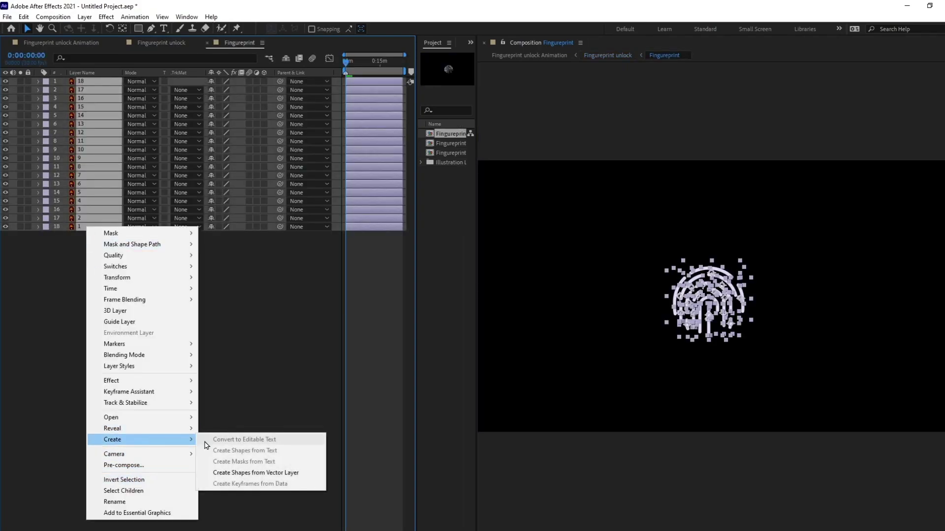
pyautogui.click(229, 474)
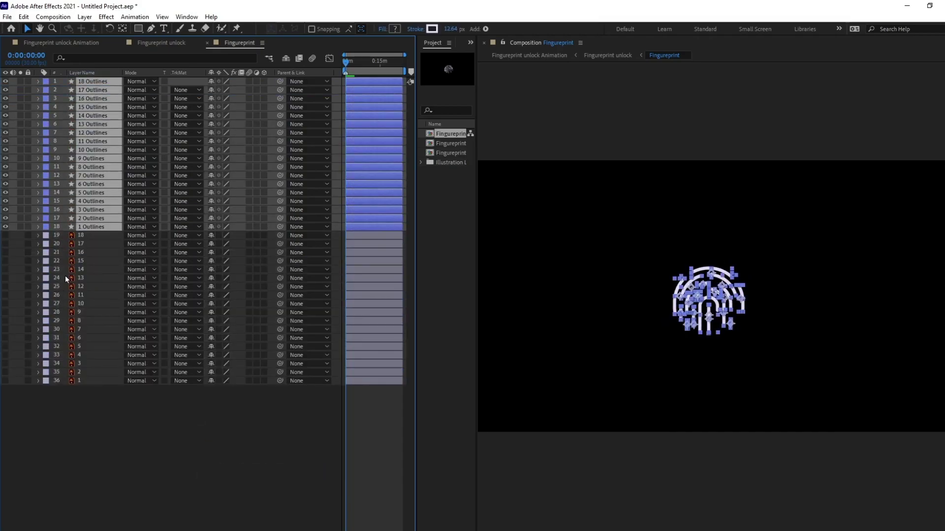
pyautogui.press('Delete')
# Step: Rename the 18 outline layers to just their numbers, from 1 for the lowest layer up to 18
pyautogui.click(97, 225)
pyautogui.press('Return')
pyautogui.write('1 O')
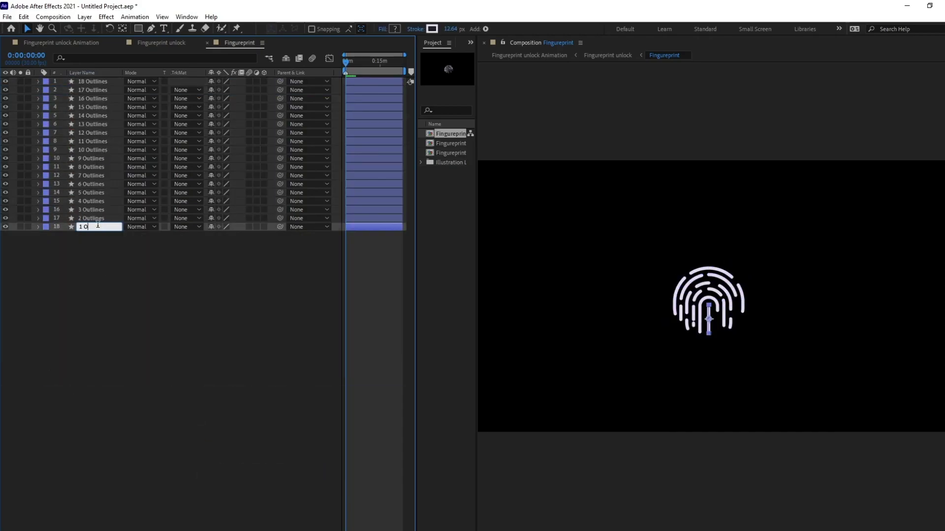
pyautogui.press('Return')
pyautogui.hotkey('ctrl', 'Up')
pyautogui.write('2')
pyautogui.press('Return')
pyautogui.hotkey('ctrl', 'Up')
pyautogui.press('Return')
pyautogui.write('3')
pyautogui.press('Return')
pyautogui.hotkey('ctrl', 'Up')
pyautogui.press('Return')
pyautogui.write('4')
pyautogui.press('Return')
pyautogui.hotkey('ctrl', 'Up')
pyautogui.press('Return')
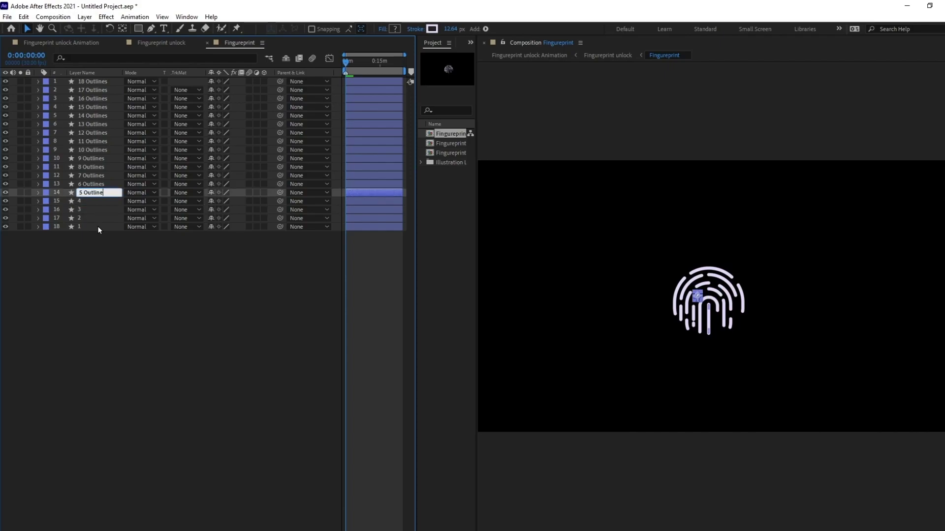
pyautogui.write('5')
pyautogui.press('Return')
pyautogui.hotkey('ctrl', 'Up')
pyautogui.press('Return')
pyautogui.write('6')
pyautogui.press('Return')
pyautogui.hotkey('ctrl', 'Up')
pyautogui.press('Return')
pyautogui.write('7')
pyautogui.press('Return')
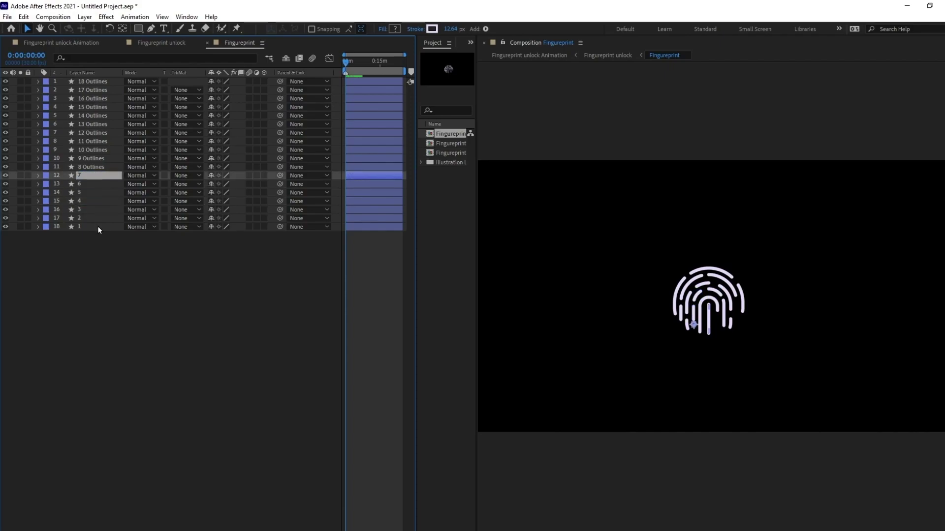
pyautogui.hotkey('ctrl', 'Up')
pyautogui.press('Return')
pyautogui.write('8')
pyautogui.press('Return')
pyautogui.hotkey('ctrl', 'Up')
pyautogui.press('Return')
pyautogui.write('9')
pyautogui.press('Return')
pyautogui.hotkey('ctrl', 'Up')
pyautogui.press('Return')
pyautogui.write('10')
pyautogui.press('Return')
pyautogui.hotkey('ctrl', 'Up')
pyautogui.press('Return')
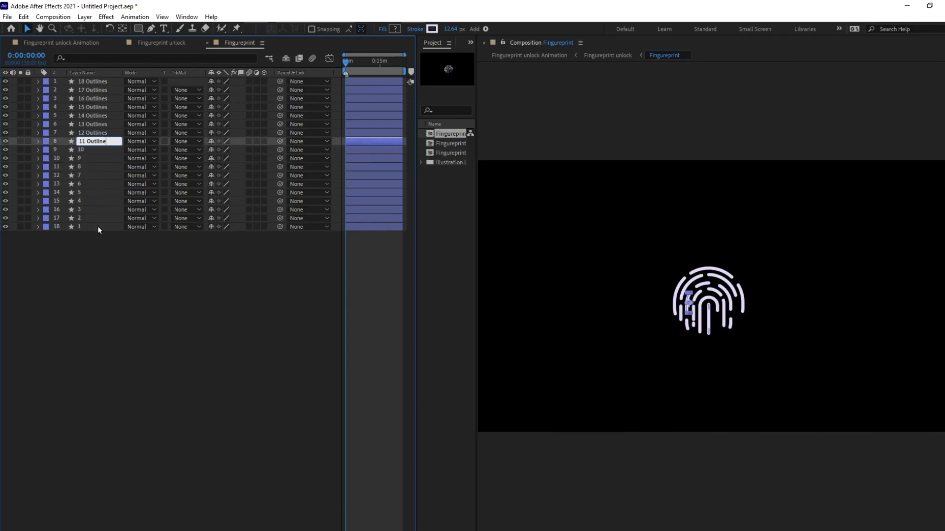
pyautogui.write('11')
pyautogui.press('Return')
pyautogui.hotkey('ctrl', 'Up')
pyautogui.press('Return')
pyautogui.write('12')
pyautogui.press('Return')
pyautogui.hotkey('ctrl', 'Up')
pyautogui.press('Return')
pyautogui.write('13')
pyautogui.press('Return')
pyautogui.hotkey('ctrl', 'Up')
pyautogui.press('Return')
pyautogui.write('14')
pyautogui.press('Return')
pyautogui.hotkey('ctrl', 'Up')
pyautogui.press('Return')
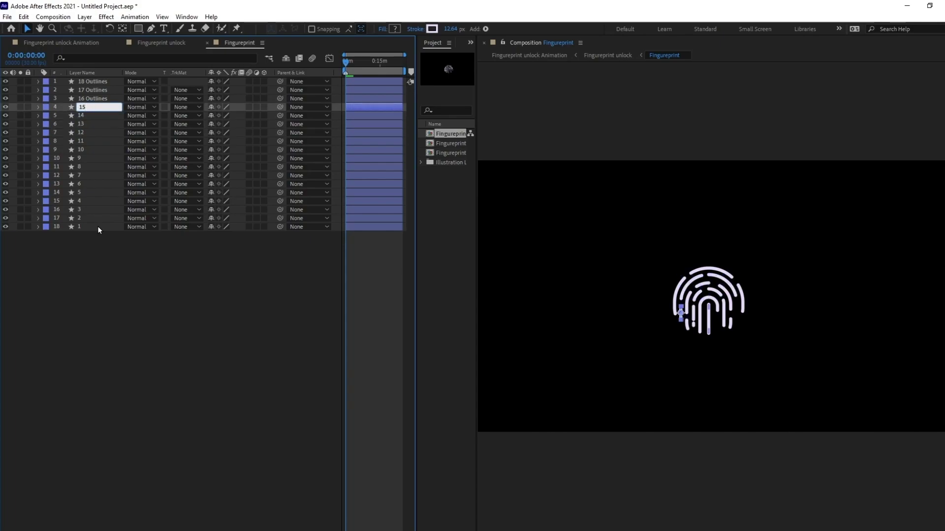
pyautogui.write('15')
pyautogui.press('Return')
pyautogui.hotkey('ctrl', 'Up')
pyautogui.press('Return')
# Step: In the Fingureprint unlock composition, create a shape layer from the Circle vector layer and delete the original
pyautogui.hotkey('ctrl', 'Up')
pyautogui.press('Return')
pyautogui.write('17')
pyautogui.press('Return')
pyautogui.hotkey('ctrl', 'Up')
pyautogui.press('Return')
pyautogui.write('18')
pyautogui.press('Return')
pyautogui.click(162, 42)
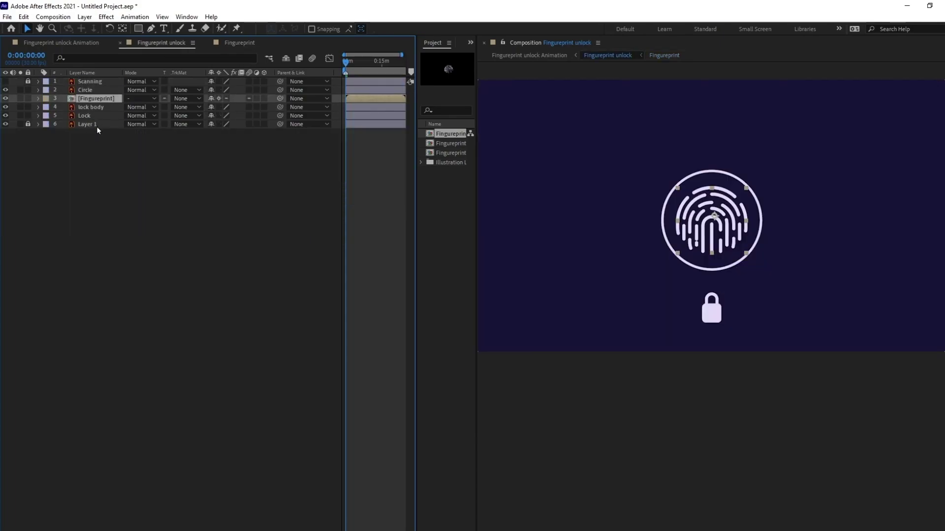
pyautogui.hotkey('ctrl', 'Up')
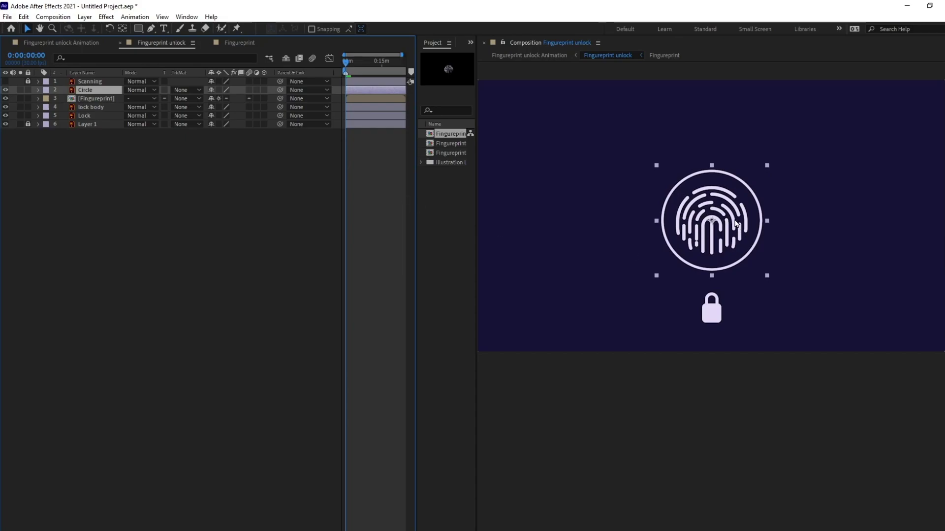
pyautogui.press('Return')
pyautogui.rightClick(100, 92)
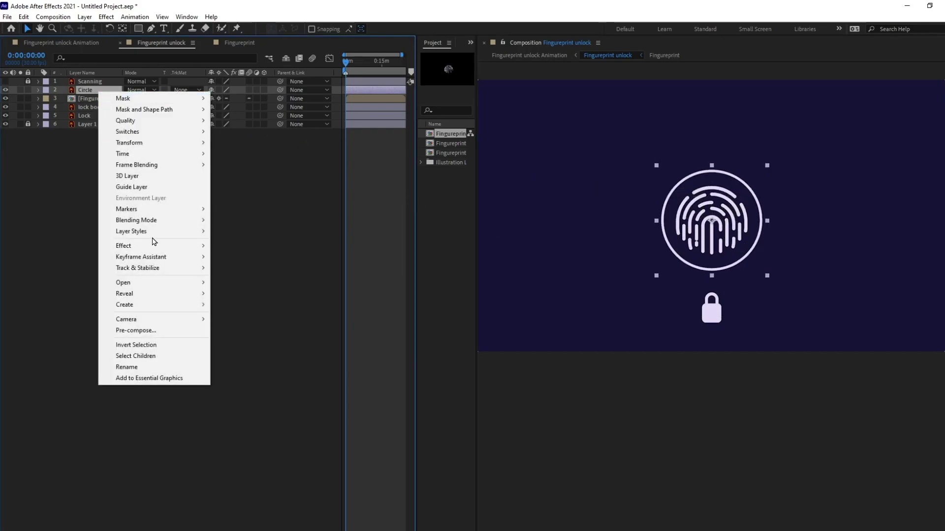
pyautogui.click(246, 320)
pyautogui.press('Delete')
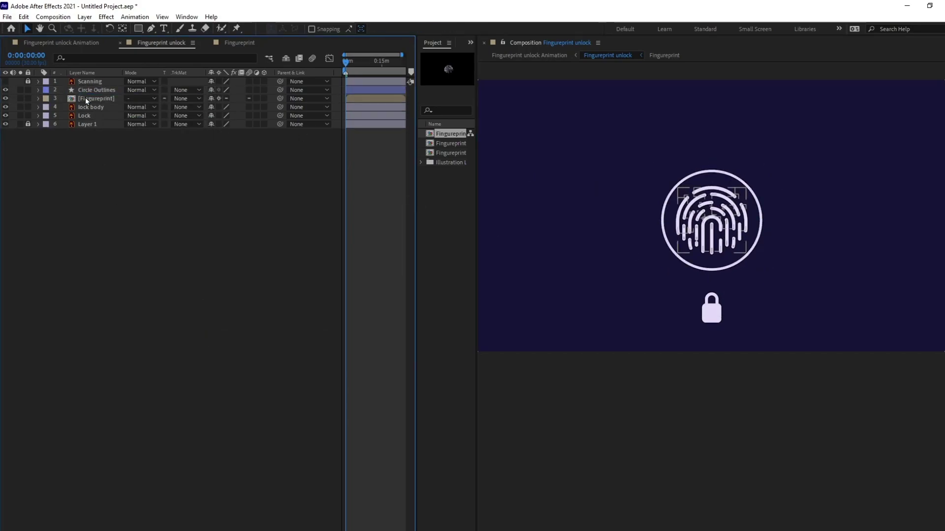
# Step: Rename the Circle Outlines shape layer as Circle
pyautogui.click(105, 91)
pyautogui.press('Return')
pyautogui.write('Circle')
pyautogui.press('Return')
pyautogui.click(594, 239)
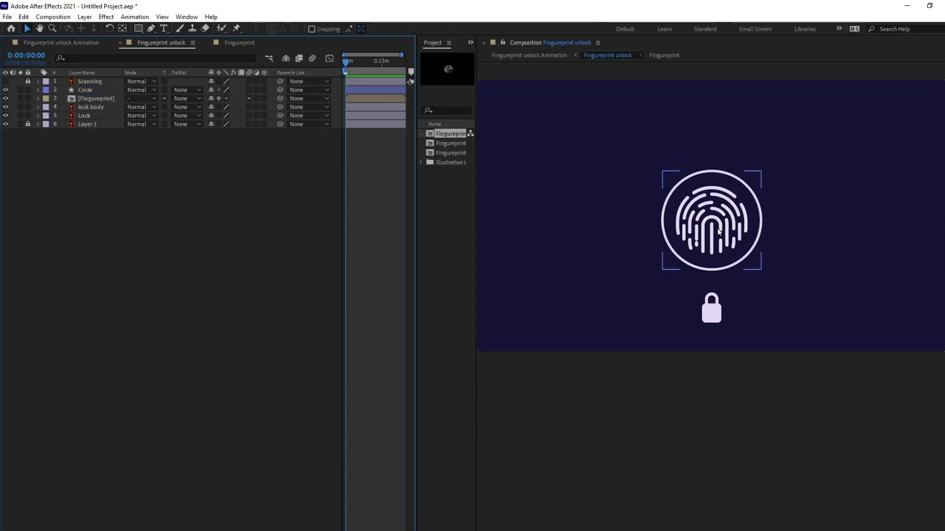
# Step: Open the Fingureprint composition and add Trim Paths to the contents of layer 1
pyautogui.doubleClick(100, 99)
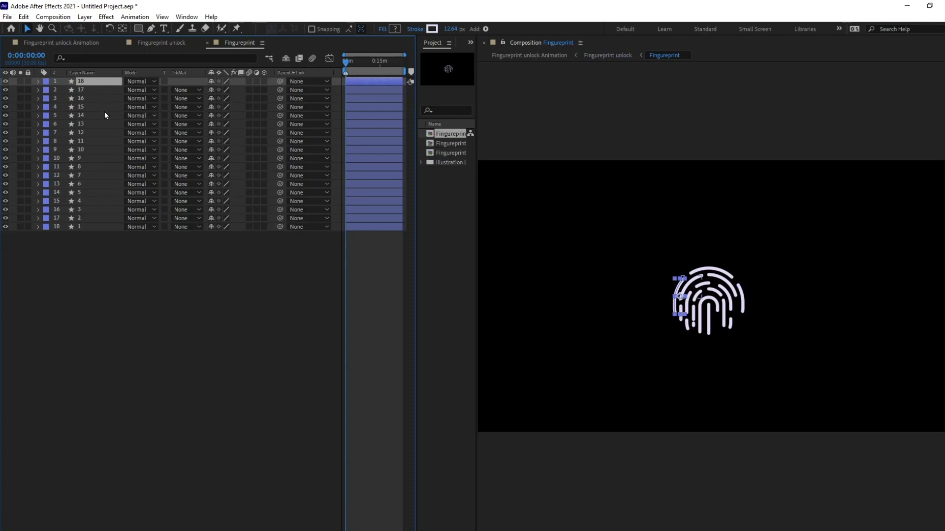
pyautogui.click(85, 228)
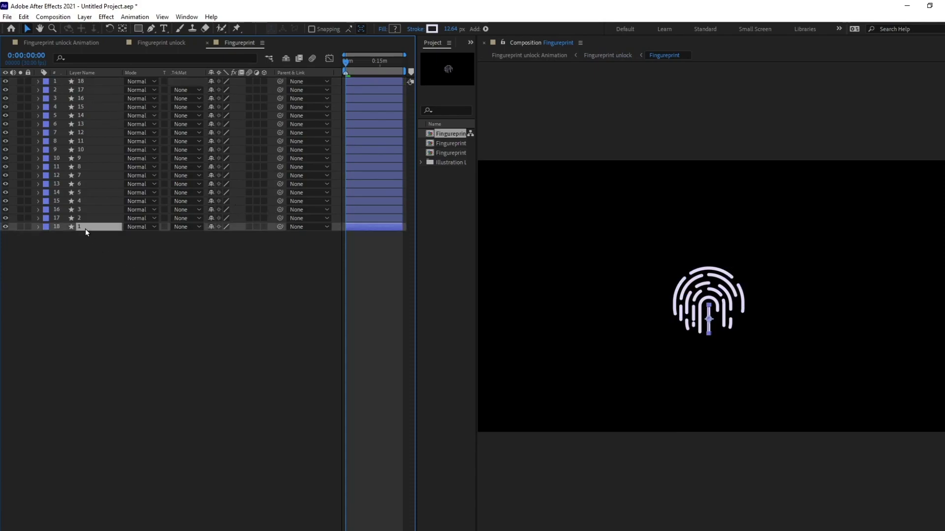
pyautogui.click(38, 228)
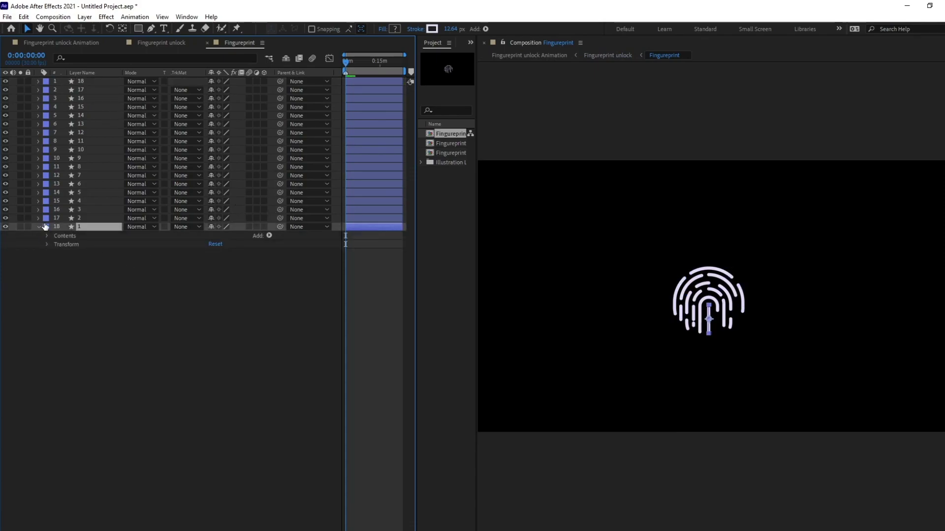
pyautogui.click(269, 236)
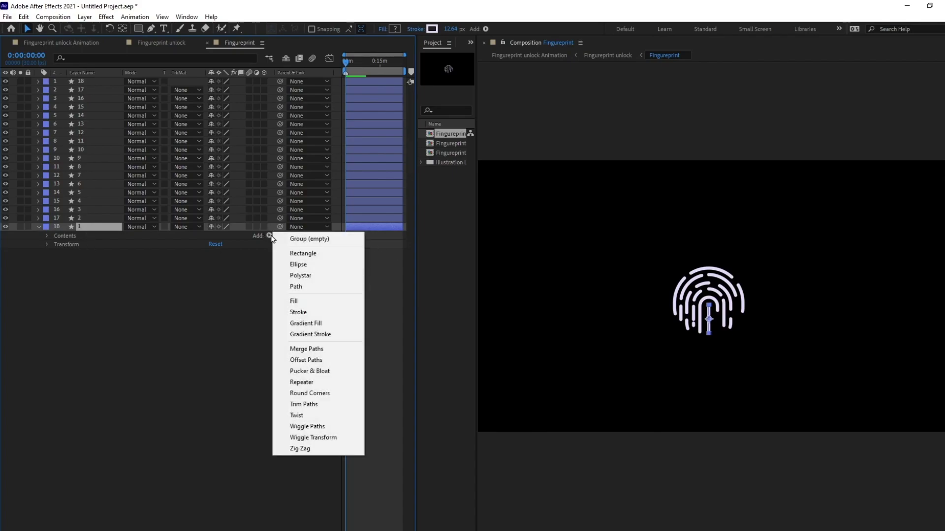
pyautogui.click(303, 404)
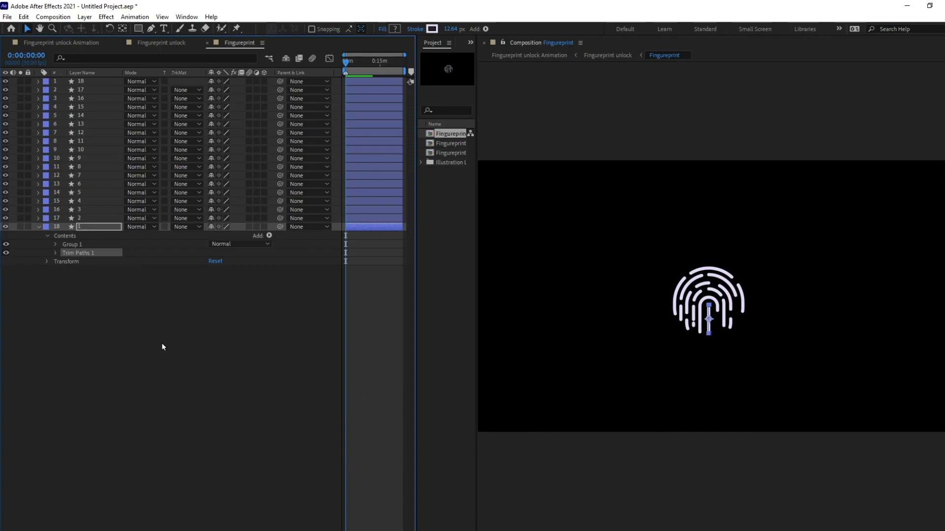
# Step: Keyframe the Trim Paths End value of layer 1 at 100% on frame 0 and 0% on frame 6
pyautogui.click(56, 253)
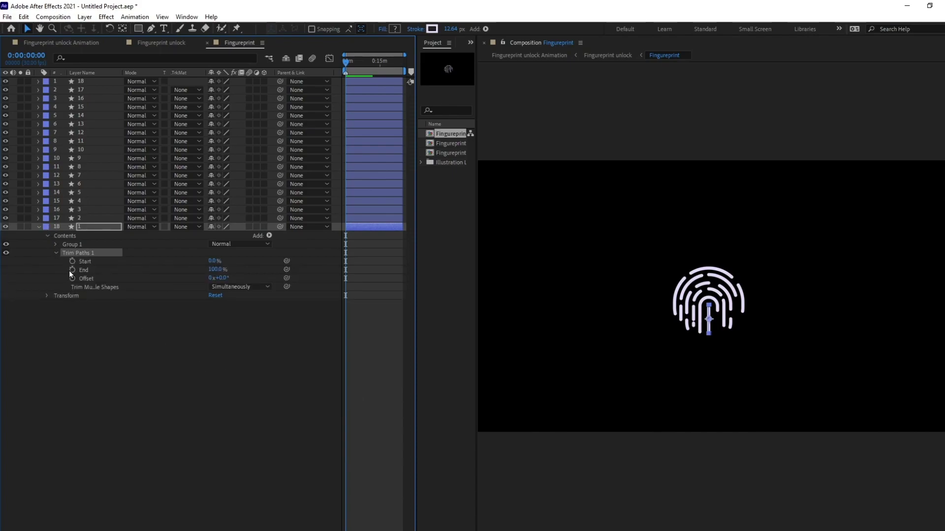
pyautogui.click(72, 270)
pyautogui.press('=')
pyautogui.press('=')
pyautogui.press('=')
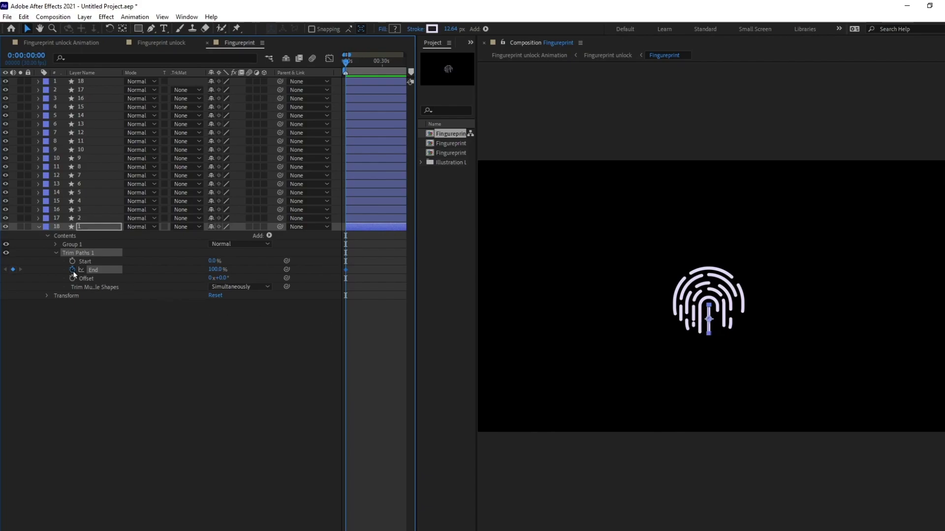
pyautogui.click(28, 55)
pyautogui.write('+6')
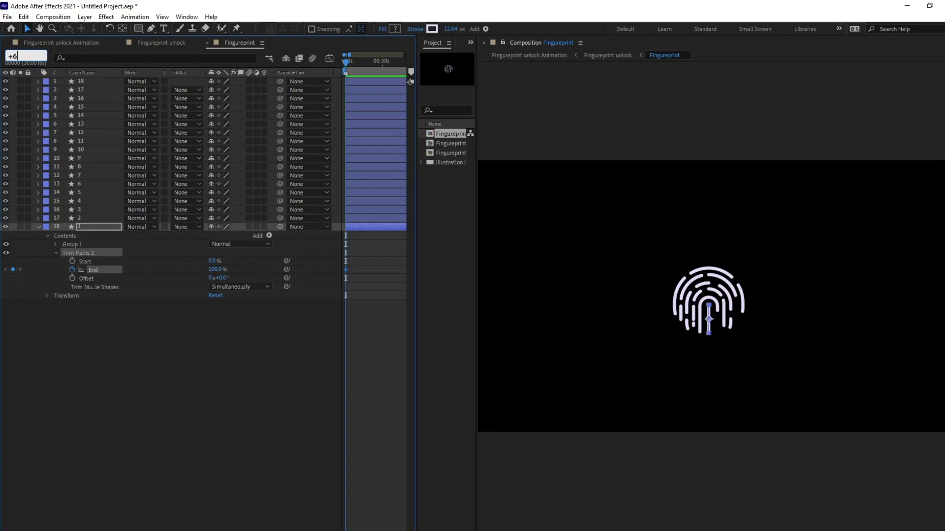
pyautogui.press('Return')
pyautogui.click(215, 269)
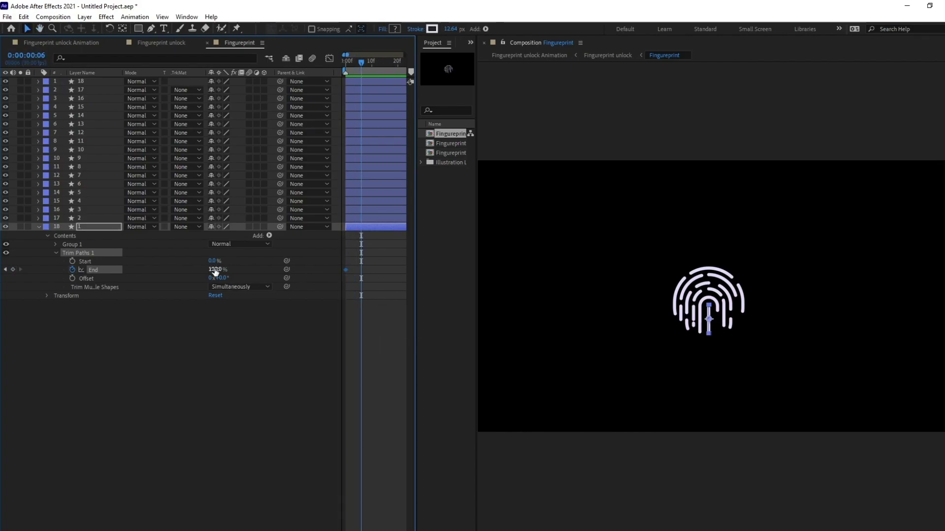
pyautogui.write('0')
pyautogui.press('Return')
# Step: Time-reverse the two End keyframes on layer 1 and apply Easy Ease to them
pyautogui.moveTo(369, 259); pyautogui.dragTo(335, 279)
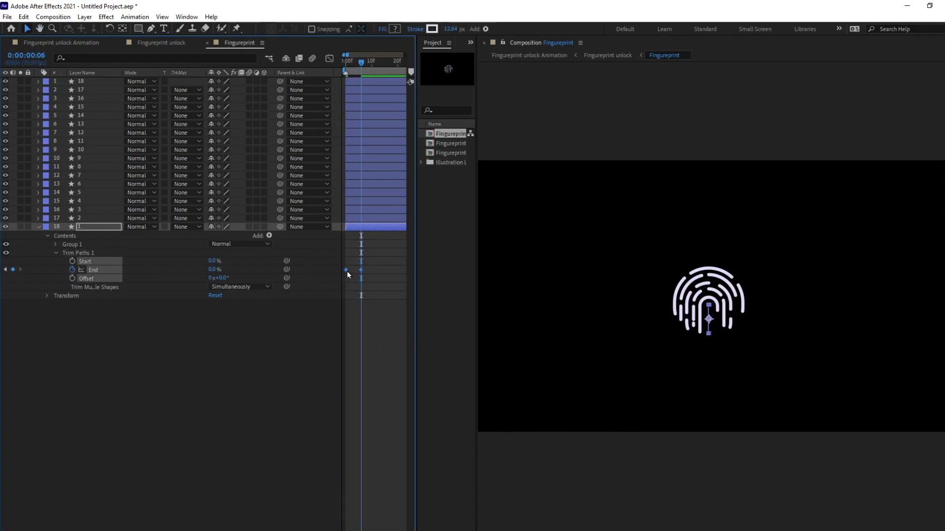
pyautogui.rightClick(347, 271)
pyautogui.click(344, 269)
pyautogui.rightClick(344, 270)
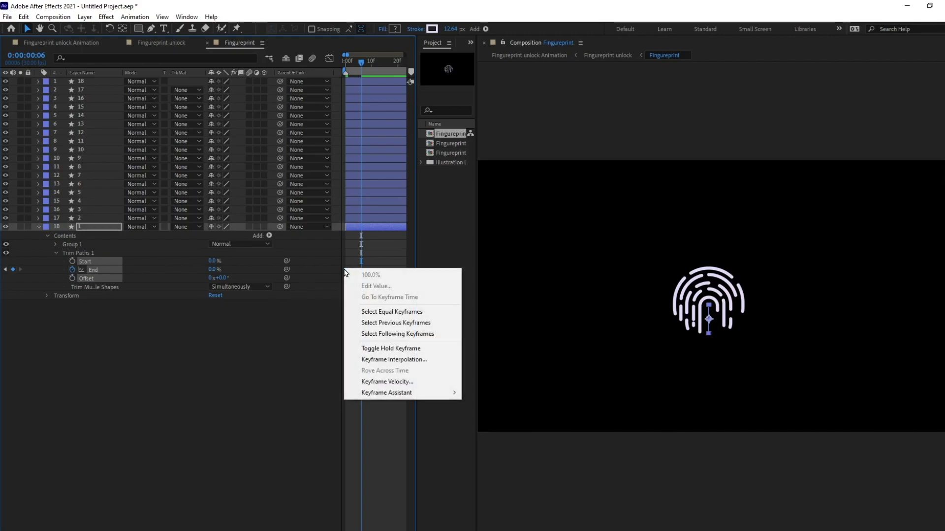
pyautogui.moveTo(387, 395)
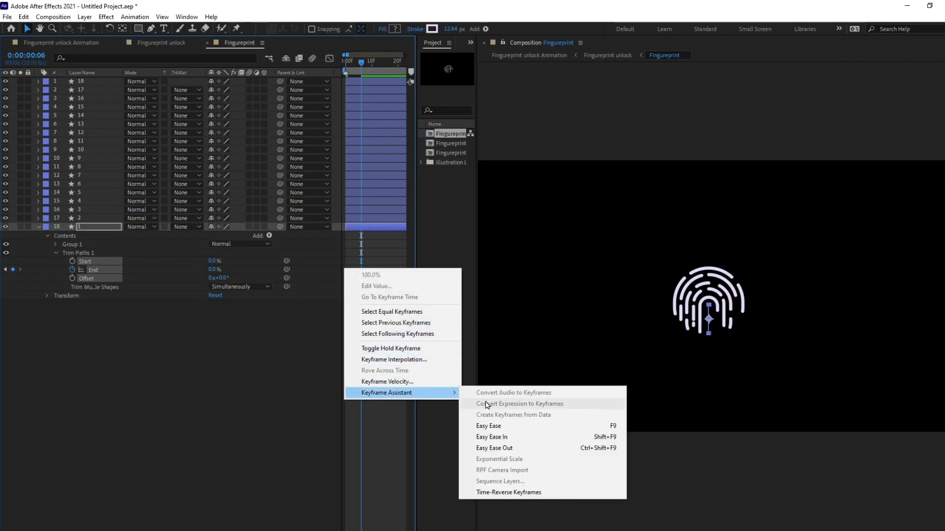
pyautogui.click(518, 493)
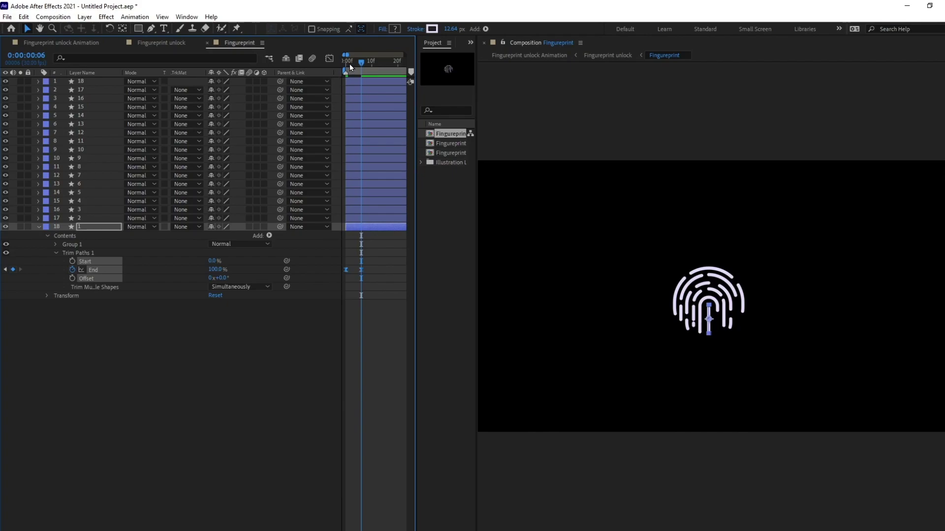
# Step: Copy the animated Trim Paths from layer 1 and paste it onto layers 2 to 18 at frame 0
pyautogui.click(347, 64)
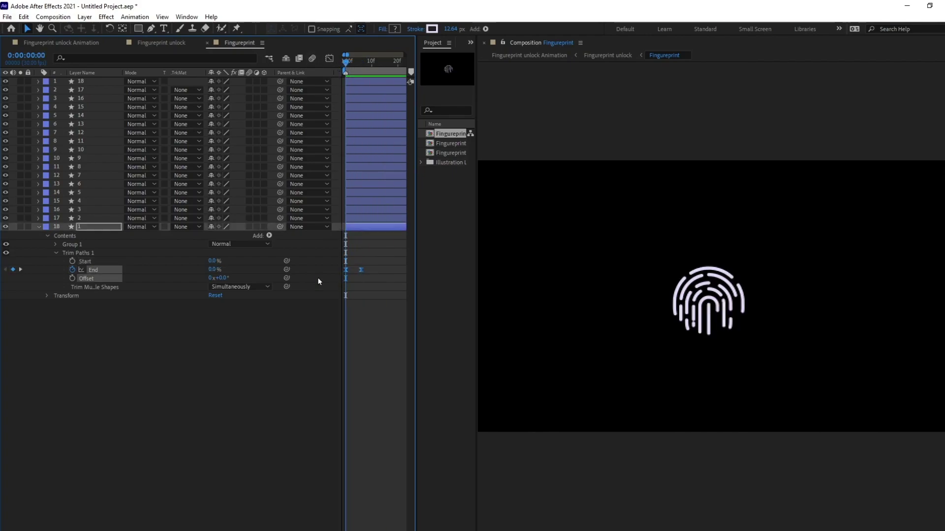
pyautogui.click(83, 253)
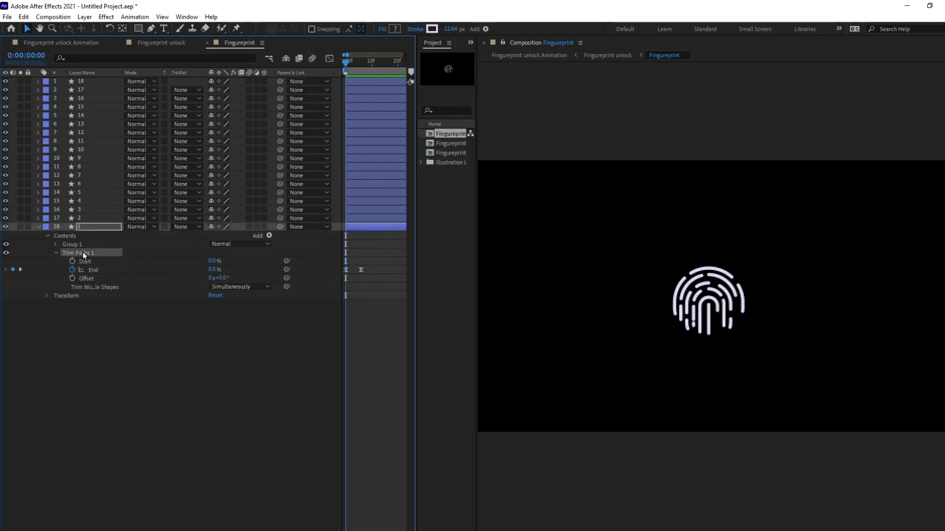
pyautogui.click(84, 219)
pyautogui.press('Return')
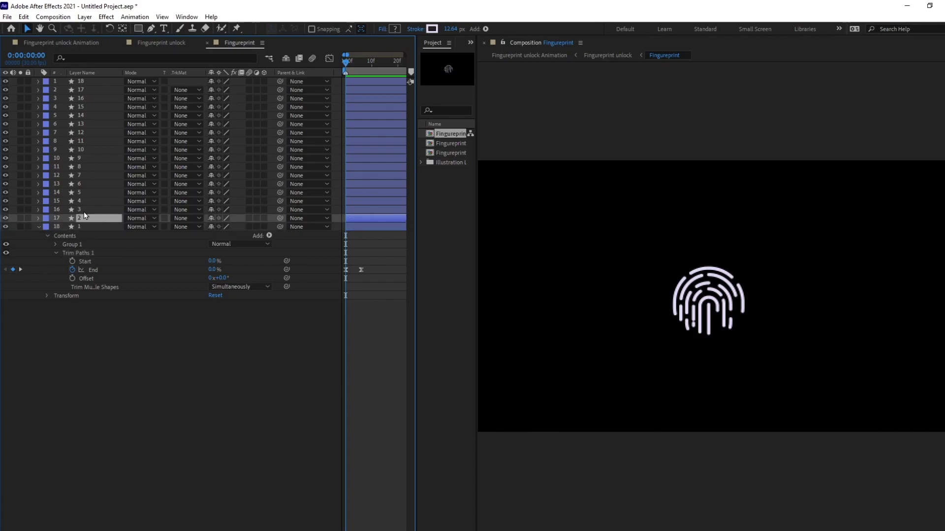
pyautogui.keyDown('shift'); pyautogui.click(80, 81); pyautogui.keyUp('shift')
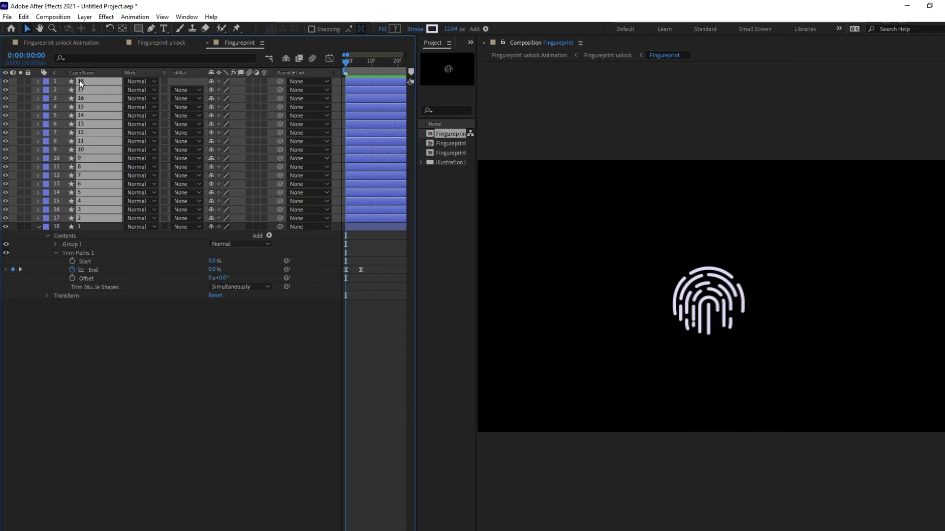
pyautogui.press('Return')
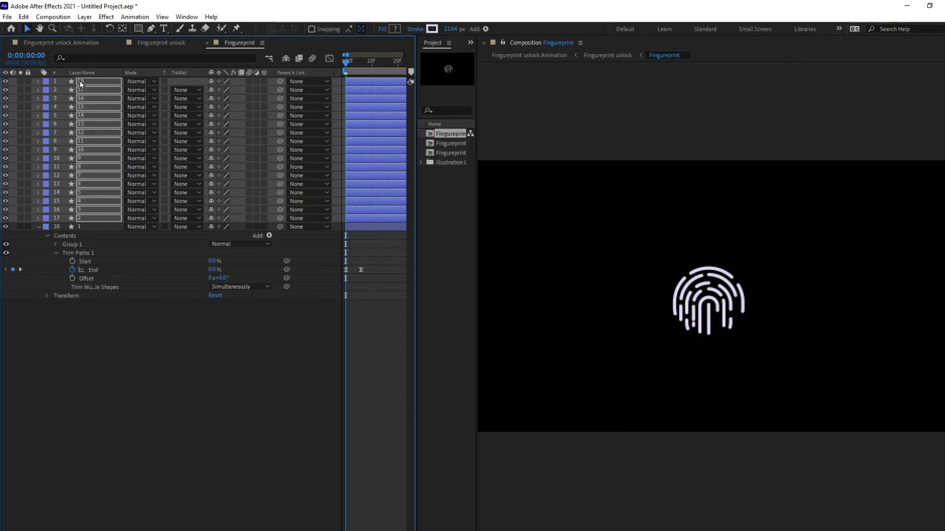
# Step: Reveal the End keyframes of layers 2 to 18 and preview the line animation
pyautogui.press('u')
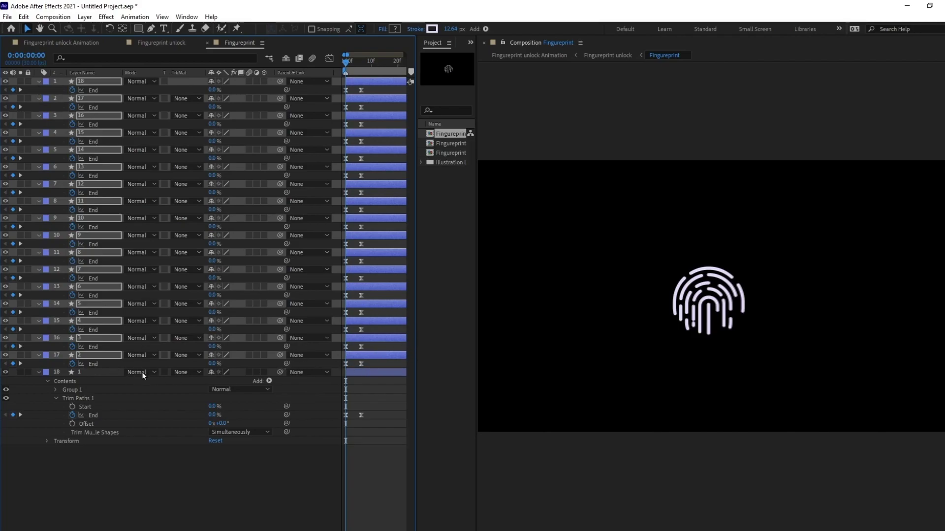
pyautogui.click(373, 241)
pyautogui.press('space')
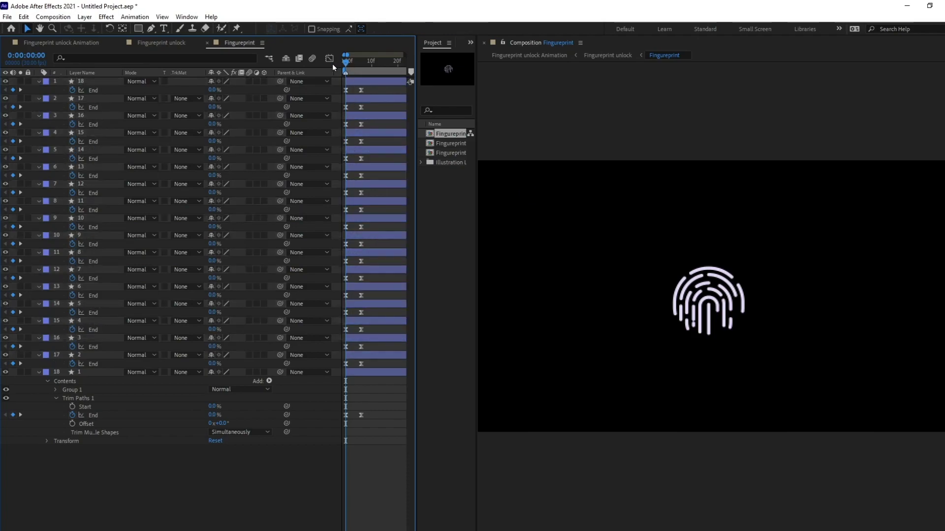
# Step: Stagger layers 2, 3 and 4 to start at frames 4, 8 and 12, shifting all higher-numbered layers along with them
pyautogui.press('pagedown')
pyautogui.press('pagedown')
pyautogui.press('pagedown')
pyautogui.press('pagedown')
pyautogui.click(362, 353)
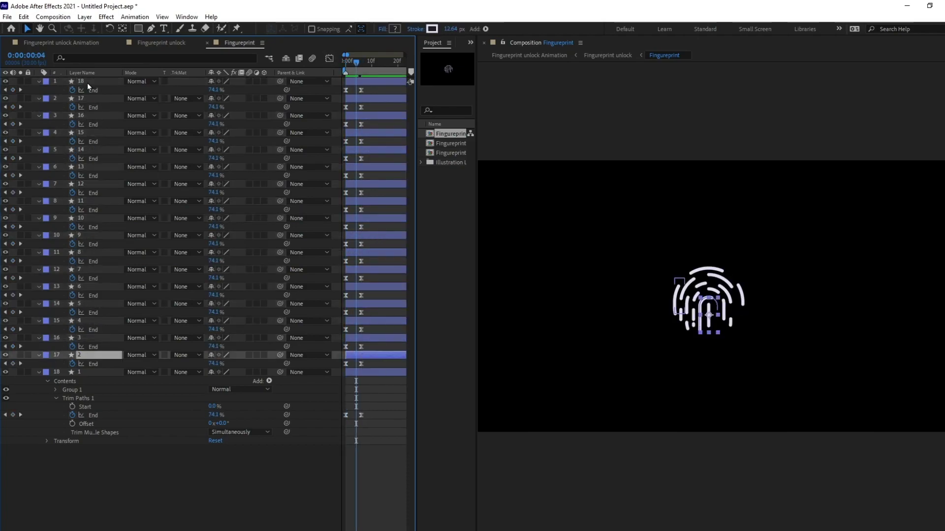
pyautogui.keyDown('shift'); pyautogui.click(87, 83); pyautogui.keyUp('shift')
pyautogui.press('[')
pyautogui.click(26, 56)
pyautogui.write('8')
pyautogui.press('Return')
pyautogui.keyDown('ctrl'); pyautogui.click(372, 355); pyautogui.keyUp('ctrl')
pyautogui.press('[')
# Step: Shift layers 5 to 18 to start at frame 16, and layers 6 to 18 at frame 20
pyautogui.hscroll(2, 381, 336)
pyautogui.click(26, 56)
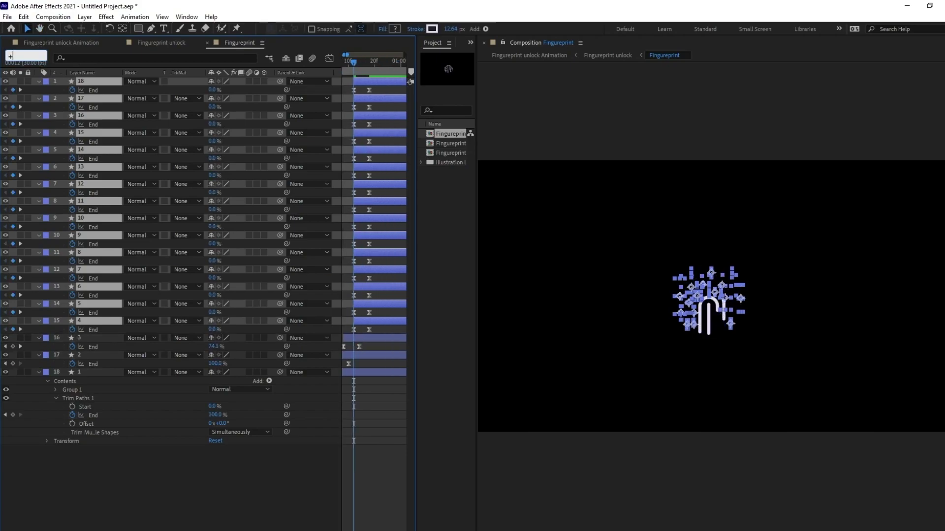
pyautogui.write('16')
pyautogui.press('Return')
pyautogui.keyDown('ctrl'); pyautogui.click(374, 320); pyautogui.keyUp('ctrl')
pyautogui.press('[')
pyautogui.moveTo(122, 72); pyautogui.dragTo(100, 73)
pyautogui.press('pagedown')
pyautogui.press('pagedown')
pyautogui.press('pagedown')
pyautogui.press('pagedown')
pyautogui.keyDown('ctrl'); pyautogui.click(375, 305); pyautogui.keyUp('ctrl')
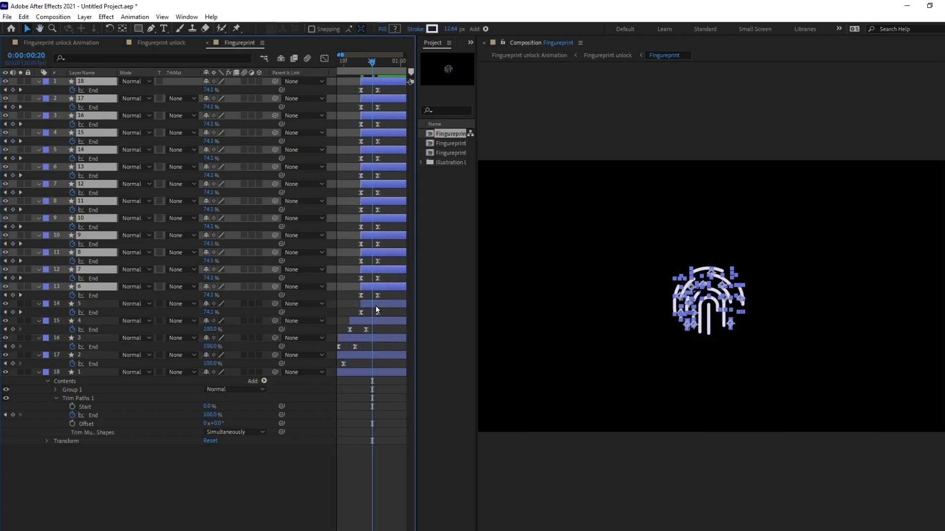
pyautogui.press('[')
# Step: Shift layers 7 to 18 to start four frames after layer 6, and layers 8 to 18 another four frames on
pyautogui.press('pagedown')
pyautogui.press('pagedown')
pyautogui.press('pagedown')
pyautogui.press('pagedown')
pyautogui.keyDown('ctrl'); pyautogui.click(383, 287); pyautogui.keyUp('ctrl')
pyautogui.press('[')
pyautogui.press('pagedown')
pyautogui.press('pagedown')
pyautogui.press('pagedown')
pyautogui.press('pagedown')
pyautogui.keyDown('ctrl'); pyautogui.click(388, 270); pyautogui.keyUp('ctrl')
pyautogui.press('[')
# Step: Shift layers 9 to 18 to start at 0:00:01:02, and layers 10 to 18 at 0:00:01:06
pyautogui.press('pagedown')
pyautogui.press('pagedown')
pyautogui.press('pagedown')
pyautogui.press('pagedown')
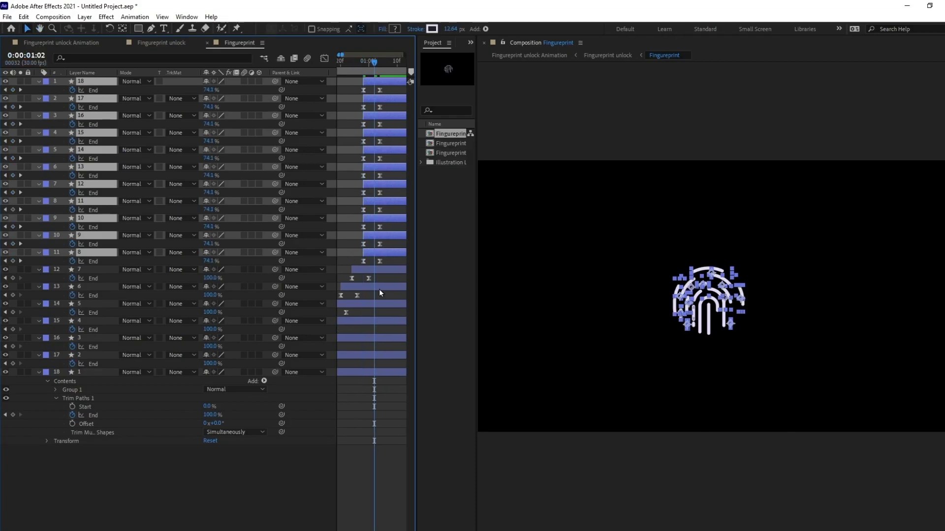
pyautogui.keyDown('ctrl'); pyautogui.click(392, 253); pyautogui.keyUp('ctrl')
pyautogui.press('[')
pyautogui.press('pagedown')
pyautogui.press('pagedown')
pyautogui.press('pagedown')
pyautogui.press('pagedown')
pyautogui.keyDown('ctrl'); pyautogui.click(380, 237); pyautogui.keyUp('ctrl')
pyautogui.press('[')
# Step: Widen the timeline, then offset layers 11 to 18 by four frames and layers 12 to 18 by another four frames
pyautogui.moveTo(416, 193); pyautogui.dragTo(461, 193)
pyautogui.keyDown('ctrl'); pyautogui.click(404, 218); pyautogui.keyUp('ctrl')
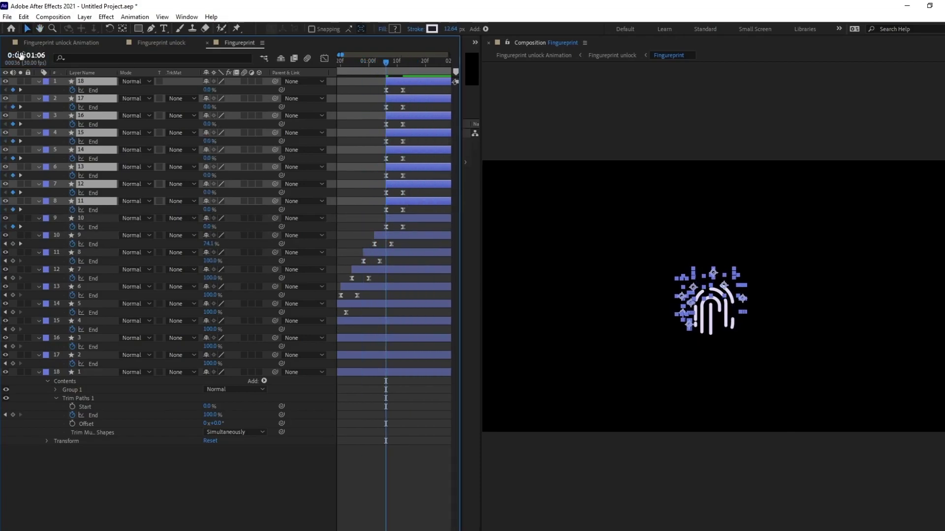
pyautogui.press('pagedown')
pyautogui.press('pagedown')
pyautogui.press('pagedown')
pyautogui.press('pagedown')
pyautogui.press('[')
pyautogui.press('pagedown')
pyautogui.press('pagedown')
pyautogui.press('pagedown')
pyautogui.press('pagedown')
pyautogui.keyDown('ctrl'); pyautogui.click(409, 202); pyautogui.keyUp('ctrl')
pyautogui.press('[')
# Step: Offset layers 13 to 18 to start at frame 48, and layers 14 to 18 four frames after that
pyautogui.press('pagedown')
pyautogui.press('pagedown')
pyautogui.press('pagedown')
pyautogui.press('pagedown')
pyautogui.keyDown('ctrl'); pyautogui.click(425, 186); pyautogui.keyUp('ctrl')
pyautogui.press('[')
pyautogui.press('pagedown')
pyautogui.press('pagedown')
pyautogui.press('pagedown')
pyautogui.press('pagedown')
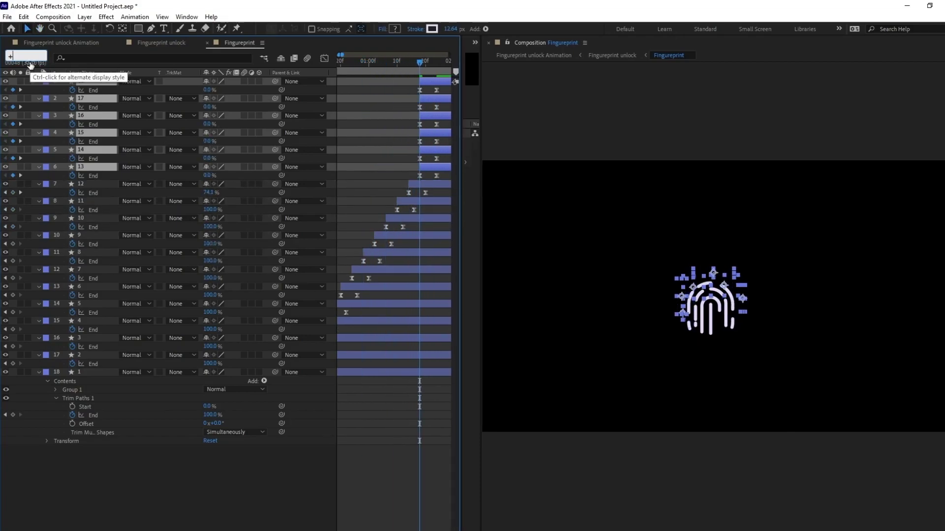
pyautogui.keyDown('ctrl'); pyautogui.click(410, 169); pyautogui.keyUp('ctrl')
pyautogui.press('[')
# Step: Offset layers 15 to 18 by four more frames, and start layers 16 to 18 at 0:00:02:00
pyautogui.press('pagedown')
pyautogui.press('pagedown')
pyautogui.press('pagedown')
pyautogui.press('pagedown')
pyautogui.keyDown('ctrl'); pyautogui.click(396, 152); pyautogui.keyUp('ctrl')
pyautogui.press('[')
pyautogui.press('pagedown')
pyautogui.press('pagedown')
pyautogui.press('pagedown')
pyautogui.press('pagedown')
pyautogui.keyDown('ctrl'); pyautogui.click(408, 135); pyautogui.keyUp('ctrl')
pyautogui.press('[')
# Step: Offset layers 17 and 18 to start four frames after layer 16 and return to the start of the composition
pyautogui.hotkey('alt', 'shift', 'j')
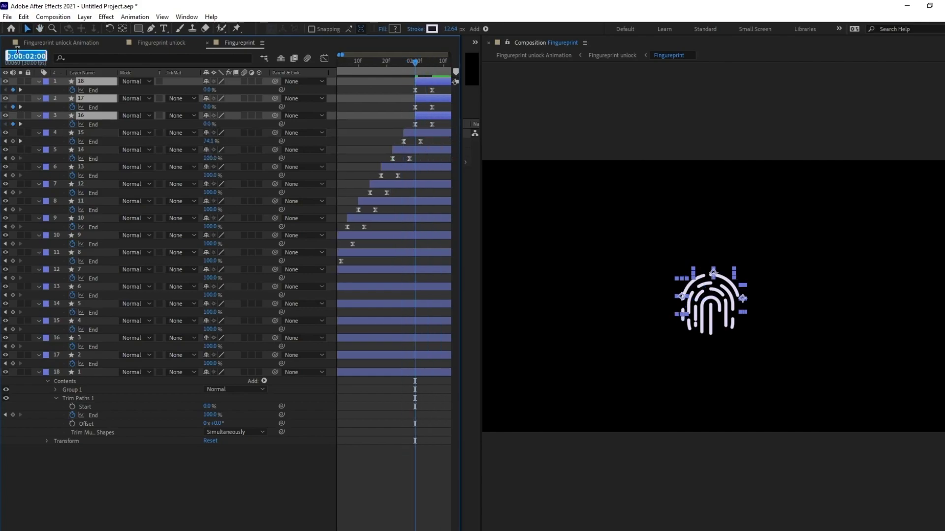
pyautogui.write('+4')
pyautogui.keyDown('ctrl'); pyautogui.click(419, 117); pyautogui.keyUp('ctrl')
pyautogui.press('[')
pyautogui.hotkey('alt', 'shift', 'j')
pyautogui.write('+4')
pyautogui.keyDown('ctrl'); pyautogui.click(434, 100); pyautogui.keyUp('ctrl')
pyautogui.press('-')
pyautogui.press('Home')
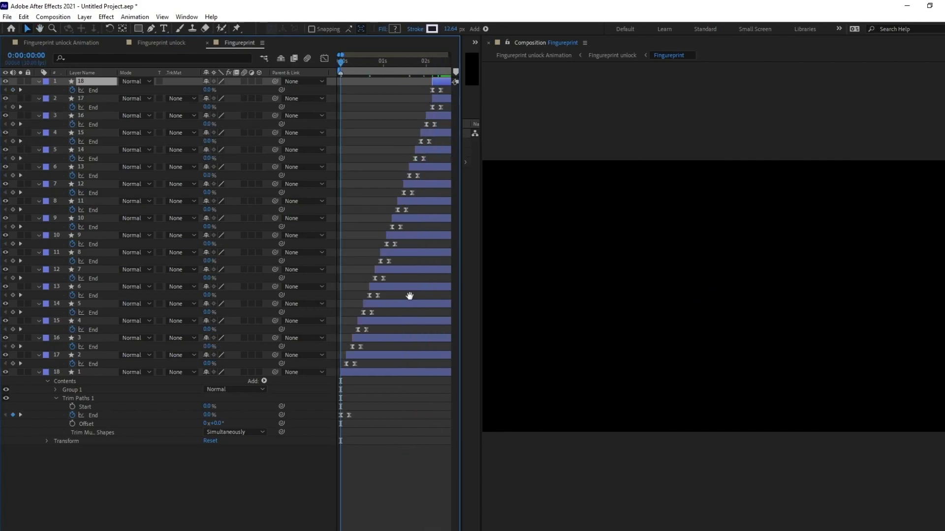
# Step: Move layer 18 about three frames later than layer 17 and preview the staggered fingerprint animation
pyautogui.moveTo(409, 296)
pyautogui.mouseDown()
pyautogui.moveTo(392, 293)
pyautogui.moveTo(402, 293)
pyautogui.mouseUp()
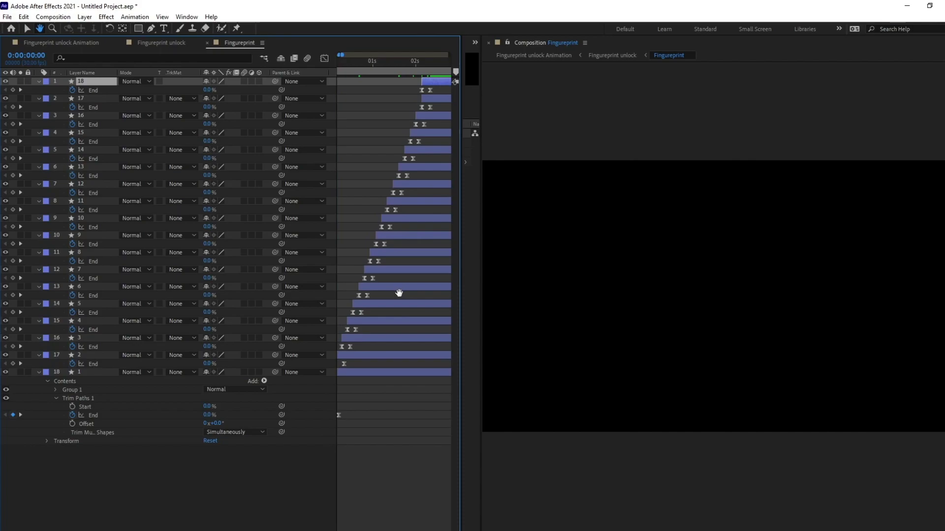
pyautogui.press('v')
pyautogui.press('i')
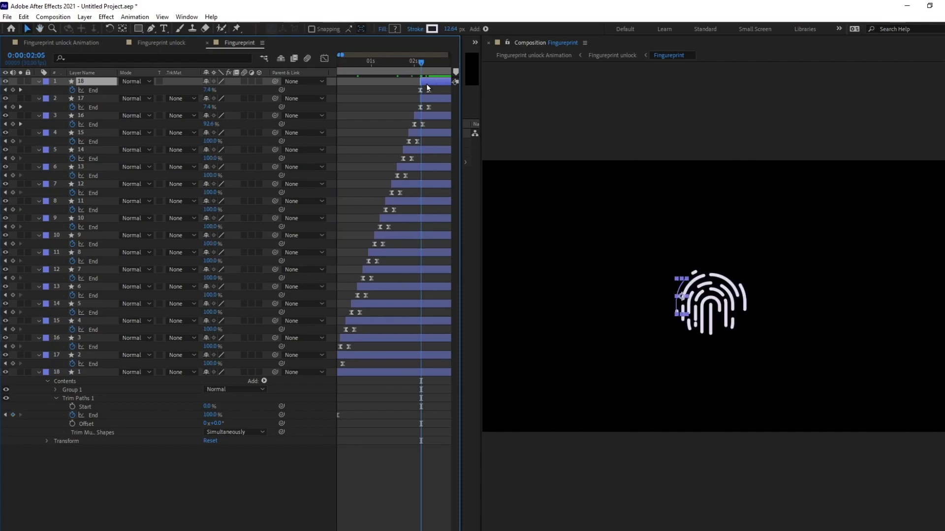
pyautogui.moveTo(428, 86); pyautogui.dragTo(431, 86)
pyautogui.press('Home')
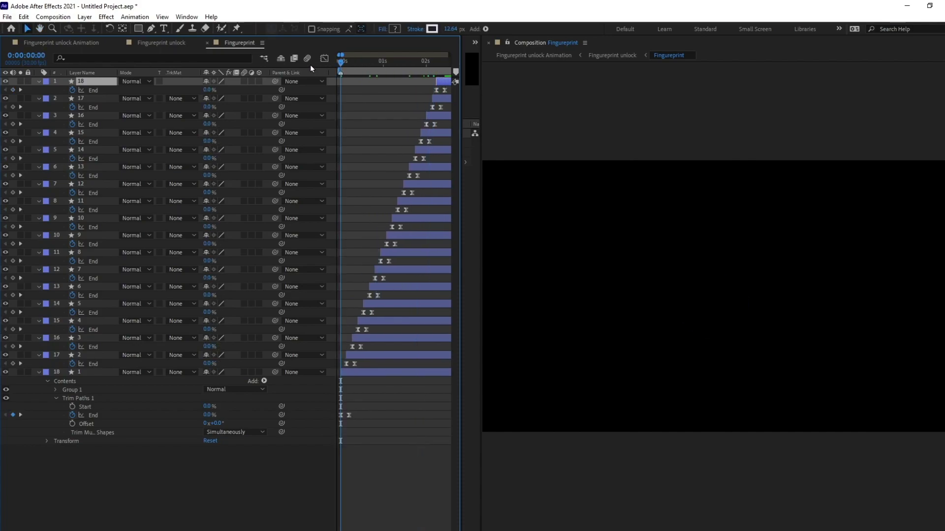
pyautogui.press('space')
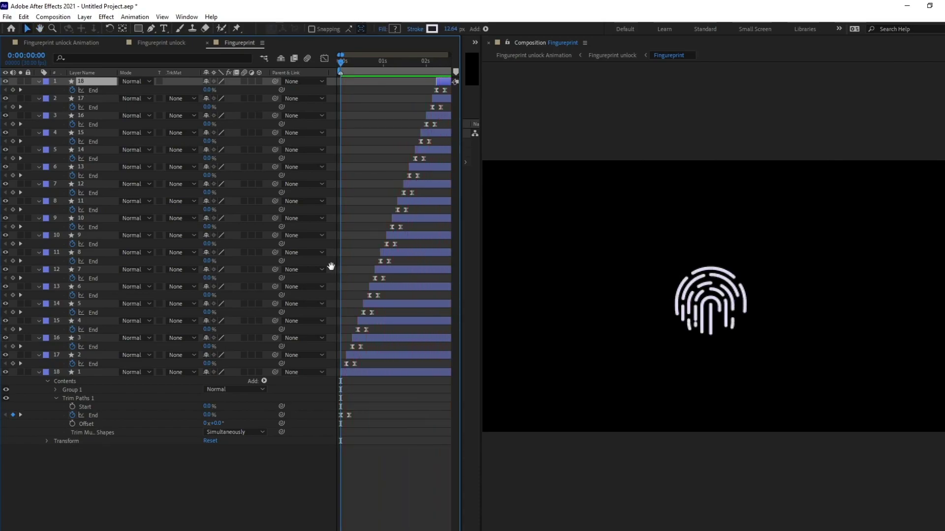
pyautogui.press('space')
# Step: Copy the animated Trim Paths from layer 1 to the Circle layer in the Fingureprint unlock composition and show its keyframes
pyautogui.moveTo(381, 69); pyautogui.dragTo(344, 73)
pyautogui.click(161, 43)
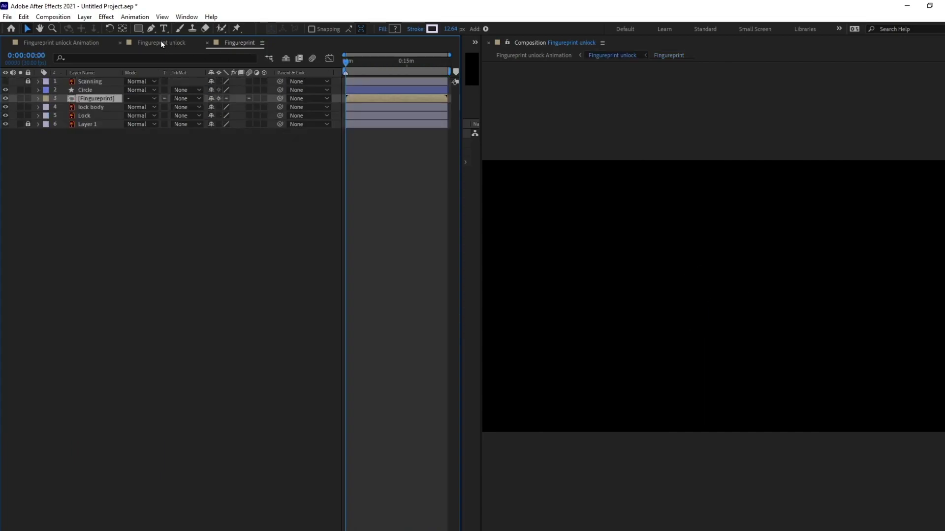
pyautogui.doubleClick(96, 98)
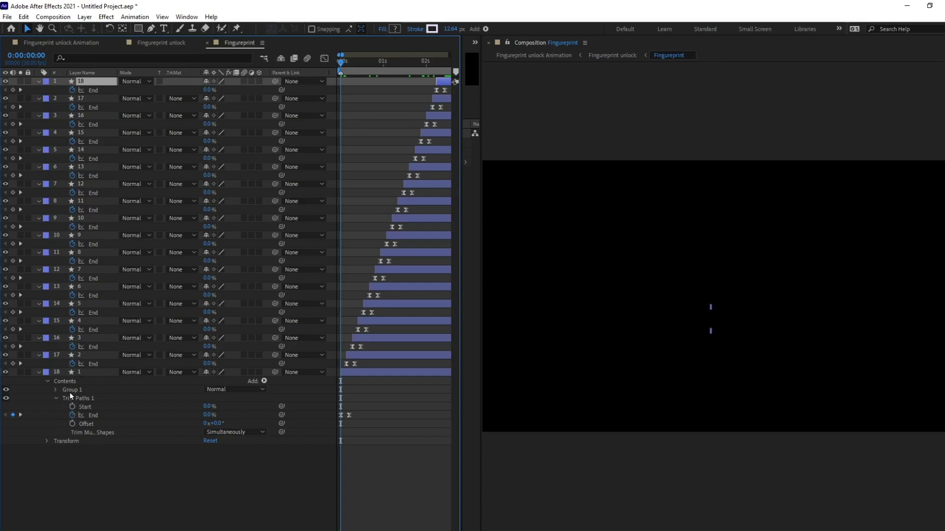
pyautogui.click(72, 398)
pyautogui.click(155, 44)
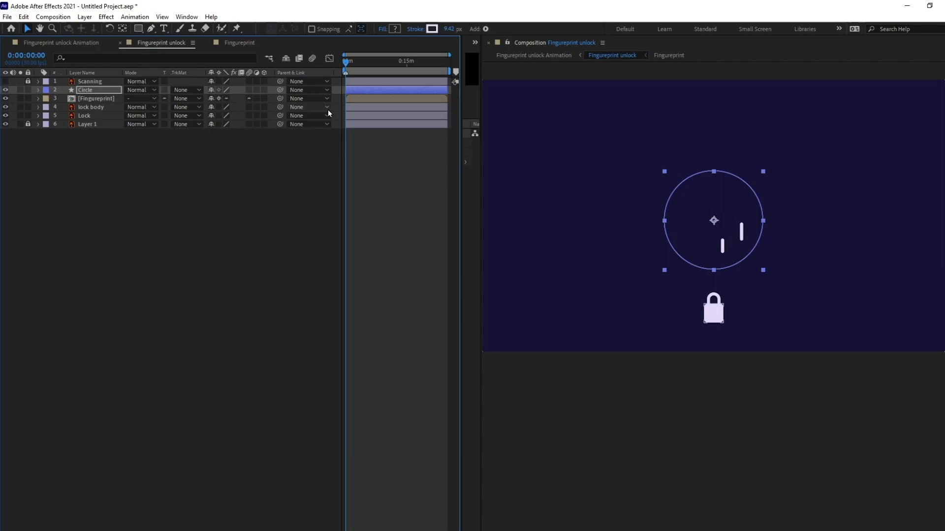
pyautogui.press('u')
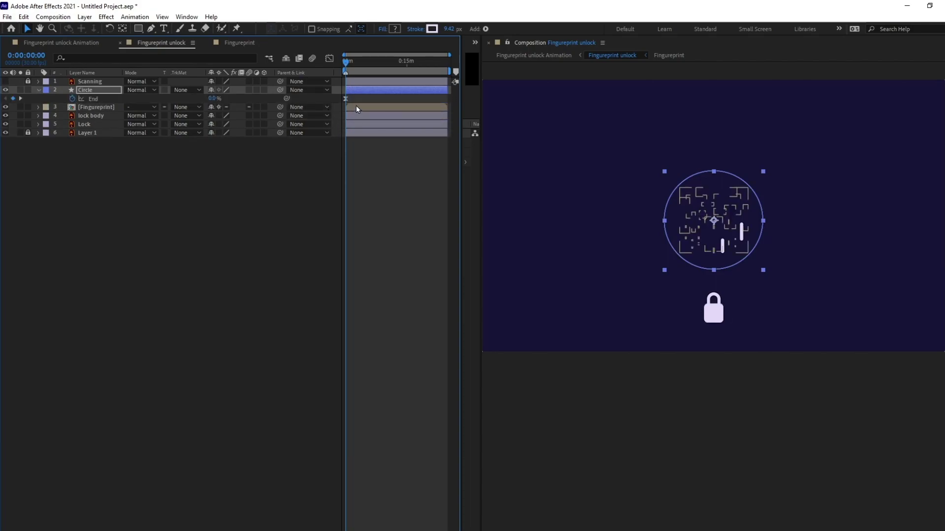
# Step: Move the Circle layer's last End keyframe to 0:00:02:13 to match the final keyframe of layer 18 in the Fingureprint composition
pyautogui.press('=')
pyautogui.press('=')
pyautogui.press('=')
pyautogui.press('=')
pyautogui.press('=')
pyautogui.press('=')
pyautogui.press('=')
pyautogui.press('=')
pyautogui.press('=')
pyautogui.press('=')
pyautogui.moveTo(367, 96); pyautogui.dragTo(353, 105)
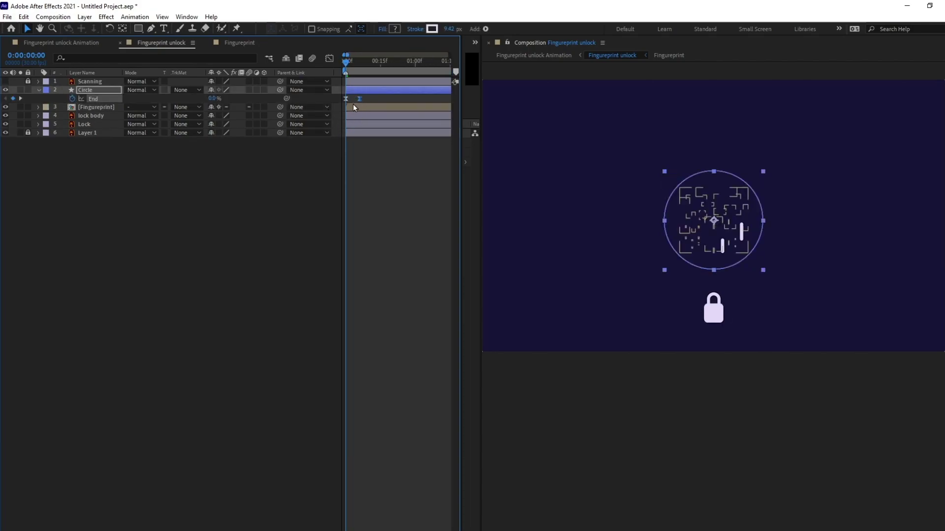
pyautogui.click(239, 43)
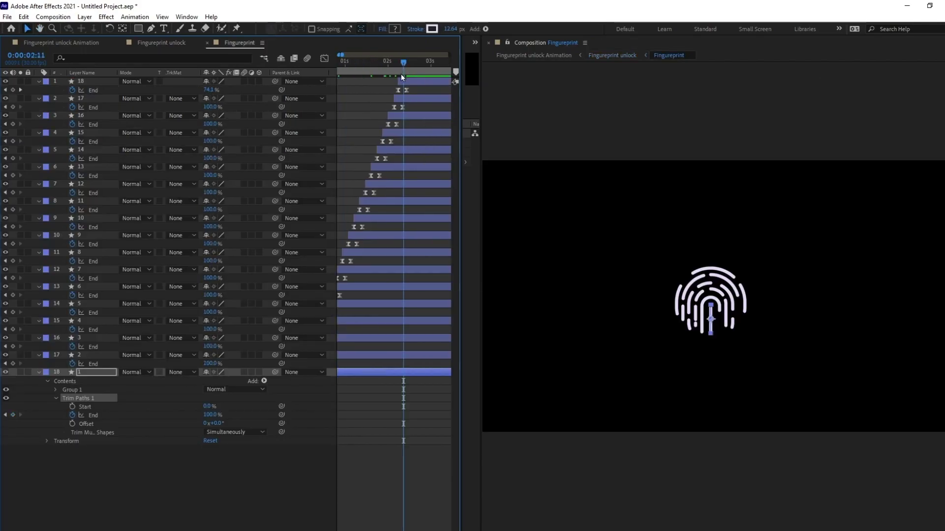
pyautogui.press('k')
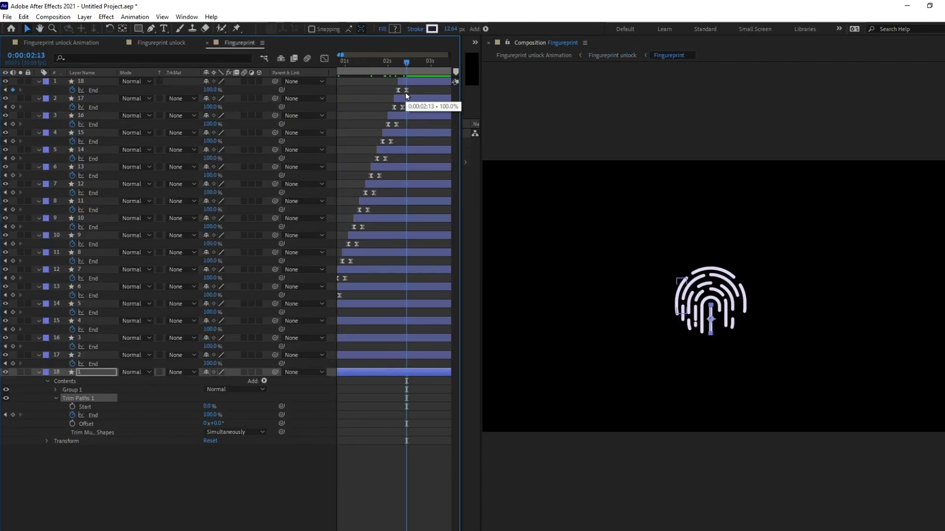
pyautogui.click(176, 42)
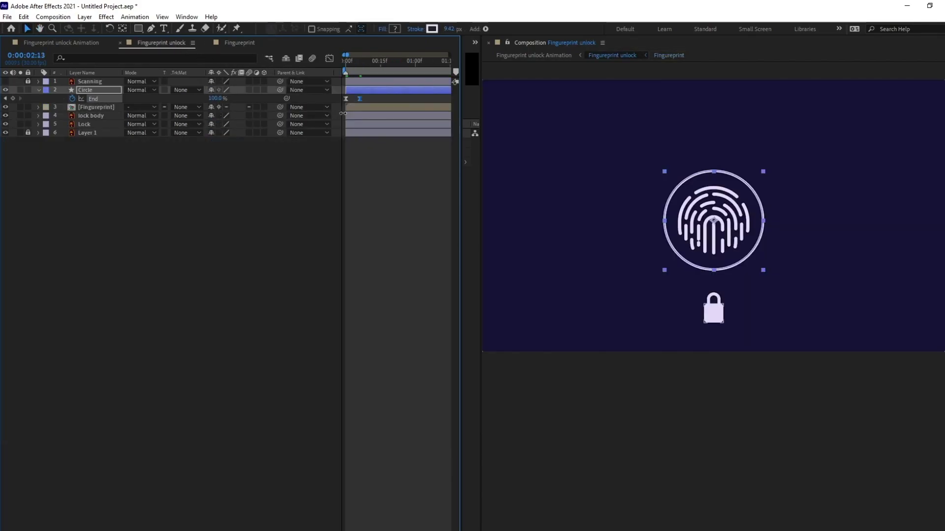
pyautogui.moveTo(351, 101); pyautogui.dragTo(417, 100)
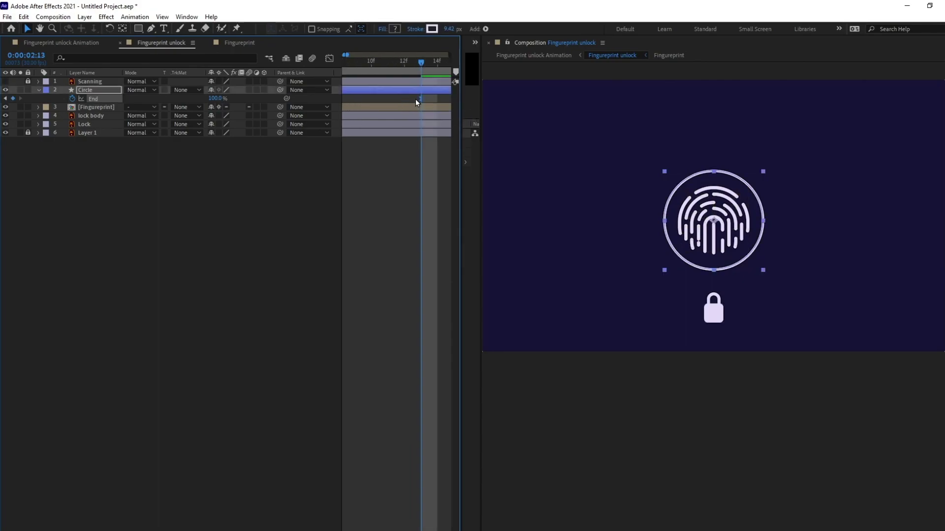
# Step: End the work area at 0:00:03:22 and preview the circle and fingerprint animation from the start
pyautogui.press('-')
pyautogui.press('-')
pyautogui.press('-')
pyautogui.press('-')
pyautogui.press('-')
pyautogui.press('Home')
pyautogui.click(436, 62)
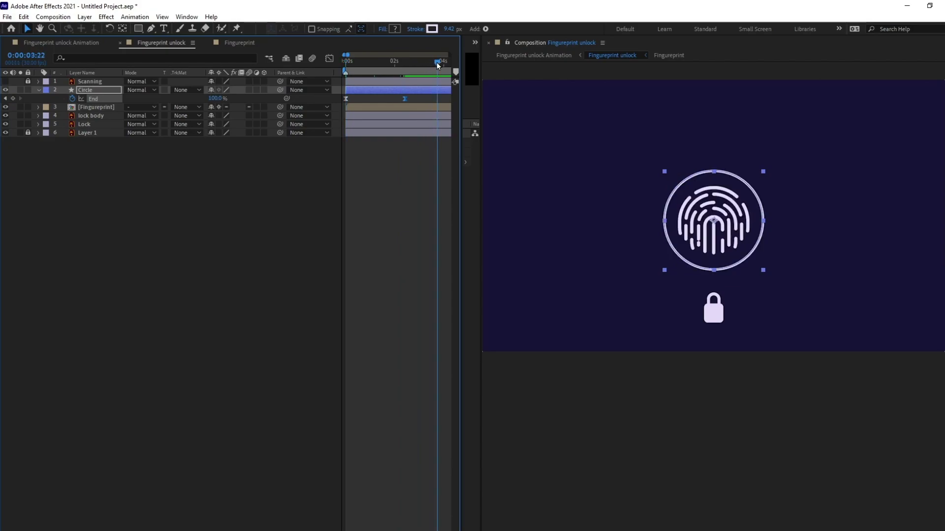
pyautogui.press('n')
pyautogui.press('Home')
pyautogui.press('space')
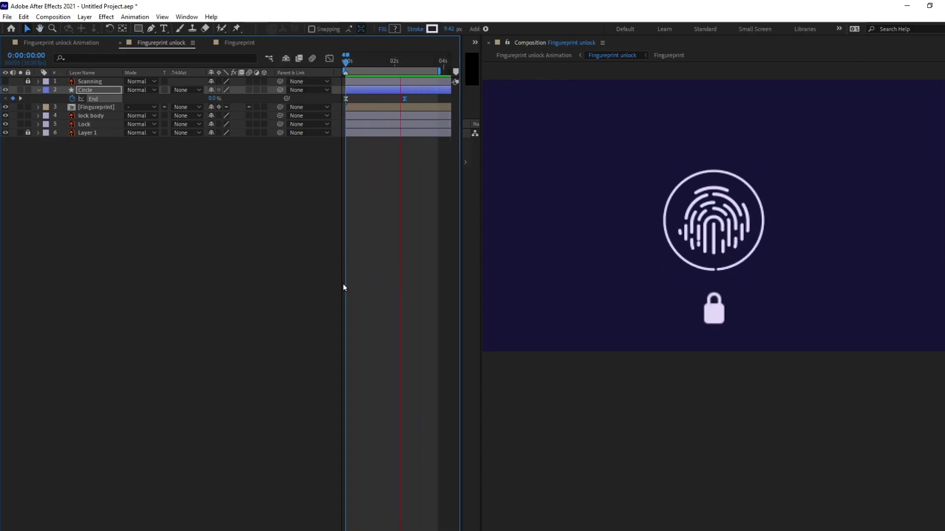
pyautogui.press('space')
# Step: Set the Offset of the Circle layer's Trim Paths to 178° and preview the result
pyautogui.click(349, 64)
pyautogui.moveTo(349, 65); pyautogui.dragTo(351, 66)
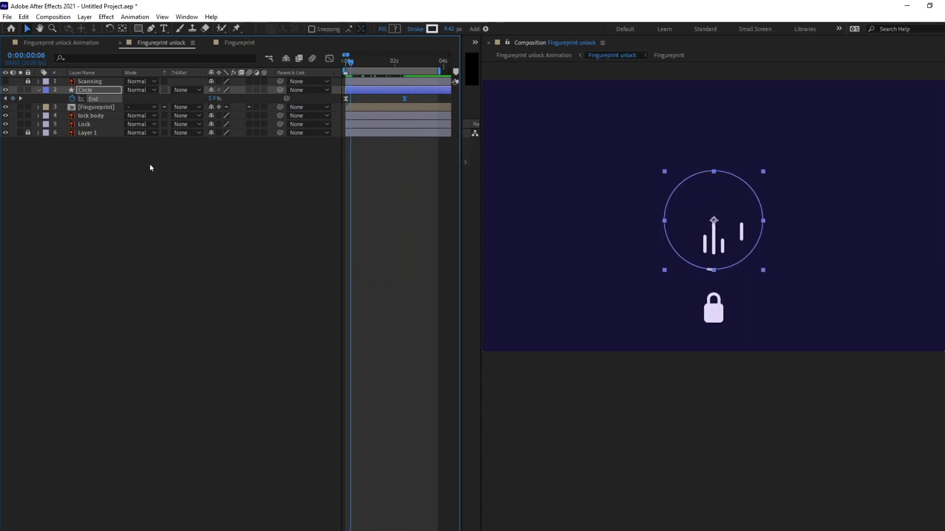
pyautogui.click(39, 90)
pyautogui.click(38, 90)
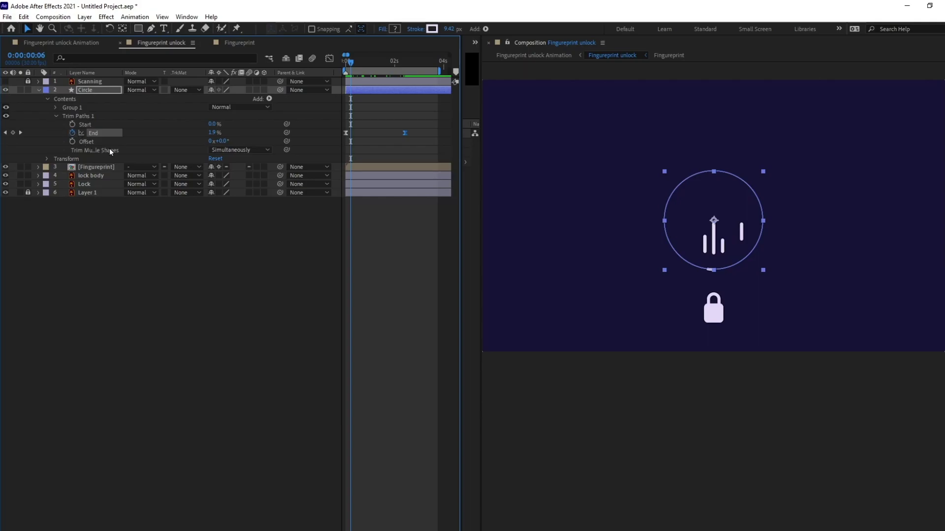
pyautogui.moveTo(217, 141); pyautogui.dragTo(300, 133)
pyautogui.press('space')
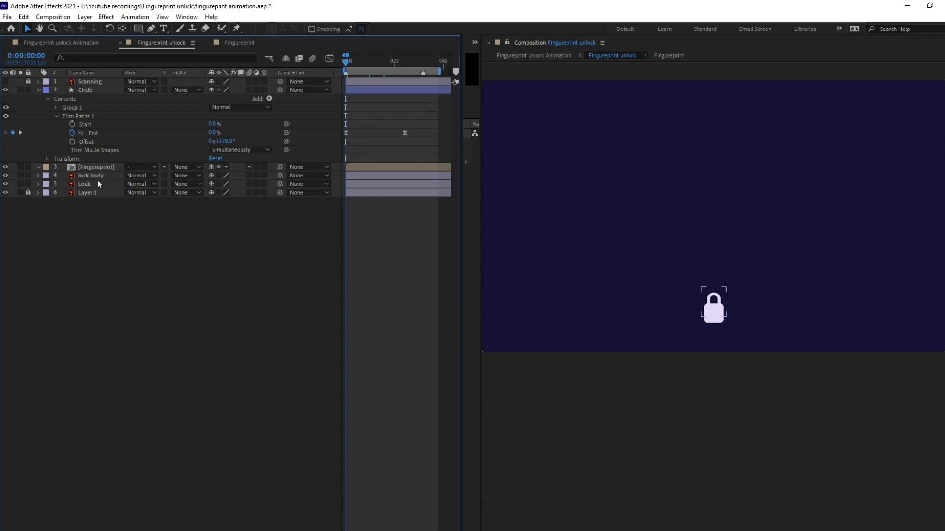
# Step: Enable time remapping on the Fingureprint layer and add a Time Remap keyframe at 0:00:02:13
pyautogui.click(95, 168)
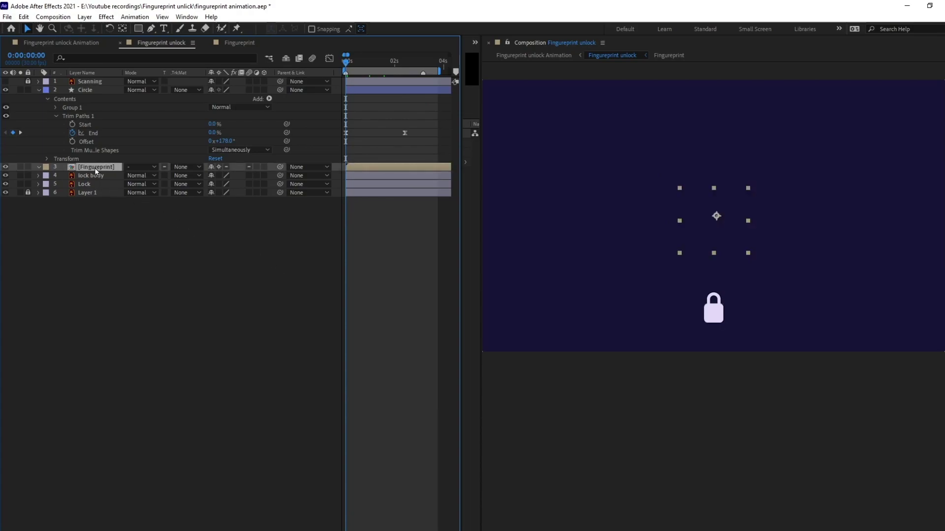
pyautogui.rightClick(95, 167)
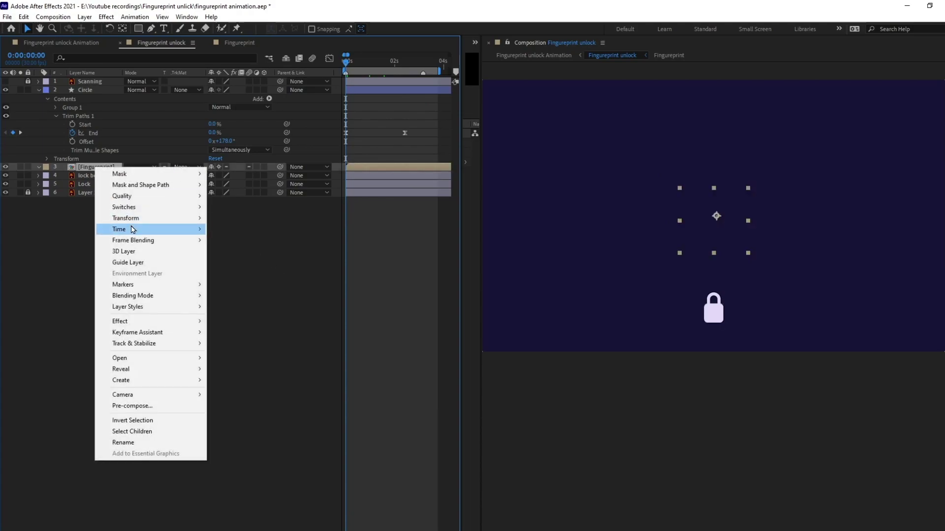
pyautogui.moveTo(121, 230)
pyautogui.click(230, 232)
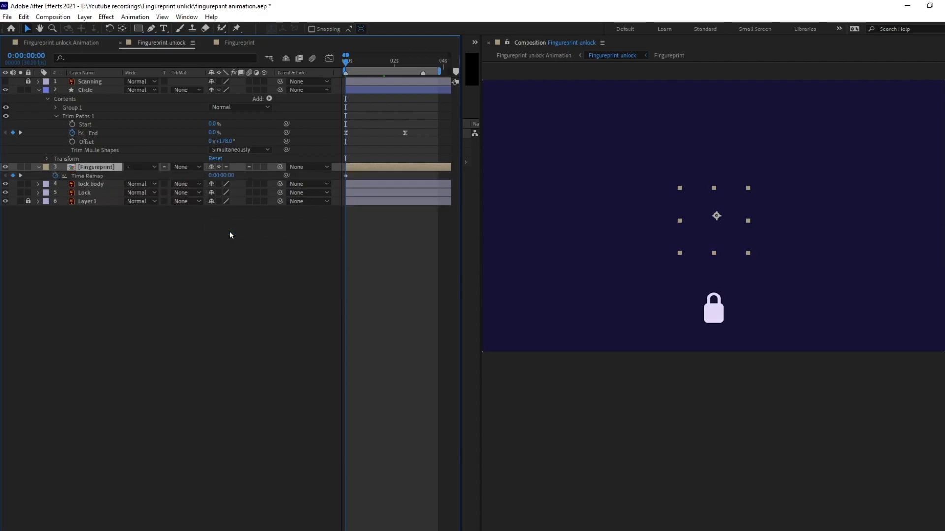
pyautogui.press('k')
pyautogui.click(13, 176)
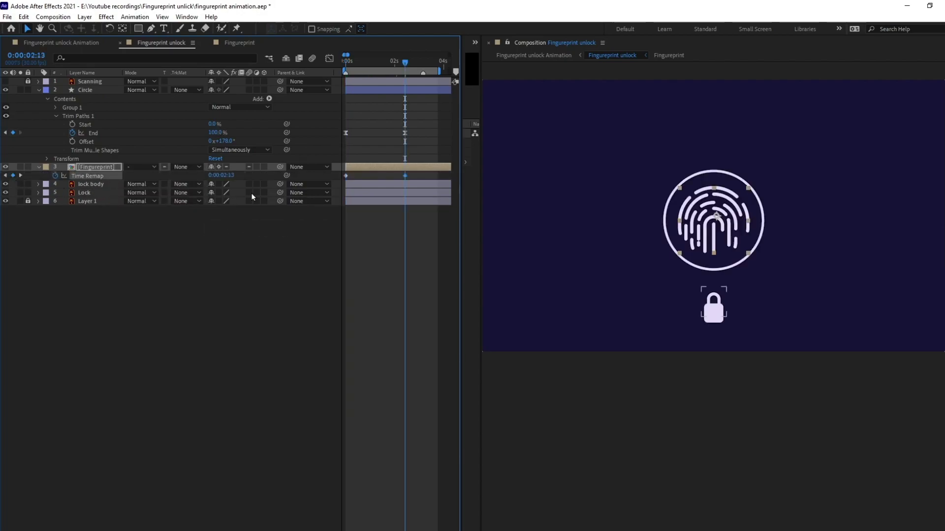
# Step: Move the Circle's last End keyframe and the Time Remap keyframe at 0:00:02:13 to about 0:00:02:00
pyautogui.moveTo(411, 127); pyautogui.dragTo(398, 180)
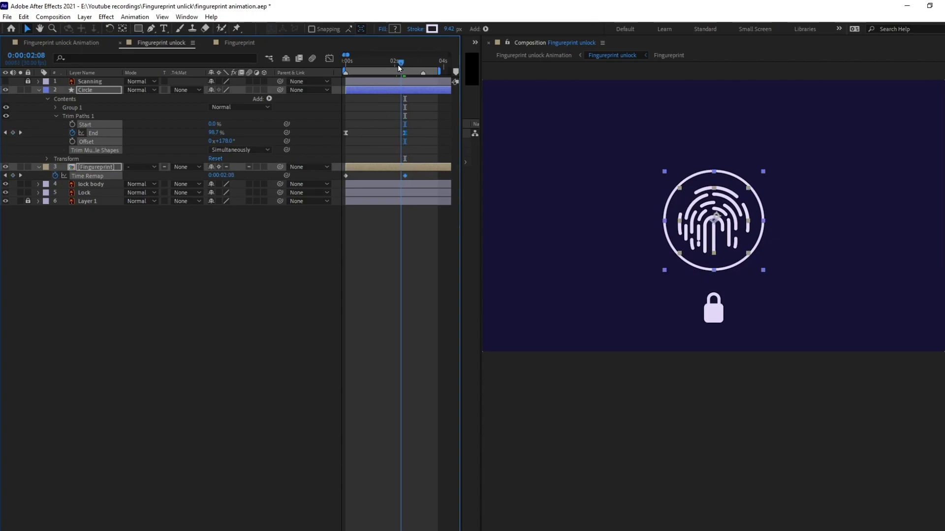
pyautogui.moveTo(398, 65); pyautogui.dragTo(394, 64)
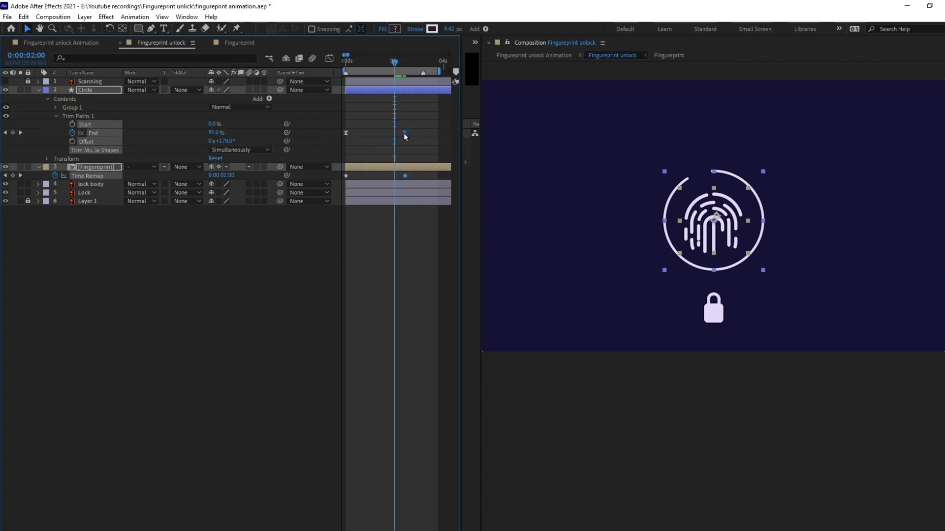
pyautogui.moveTo(404, 133)
pyautogui.mouseDown()
pyautogui.moveTo(393, 134)
pyautogui.moveTo(406, 142)
pyautogui.moveTo(320, 189)
pyautogui.mouseUp()
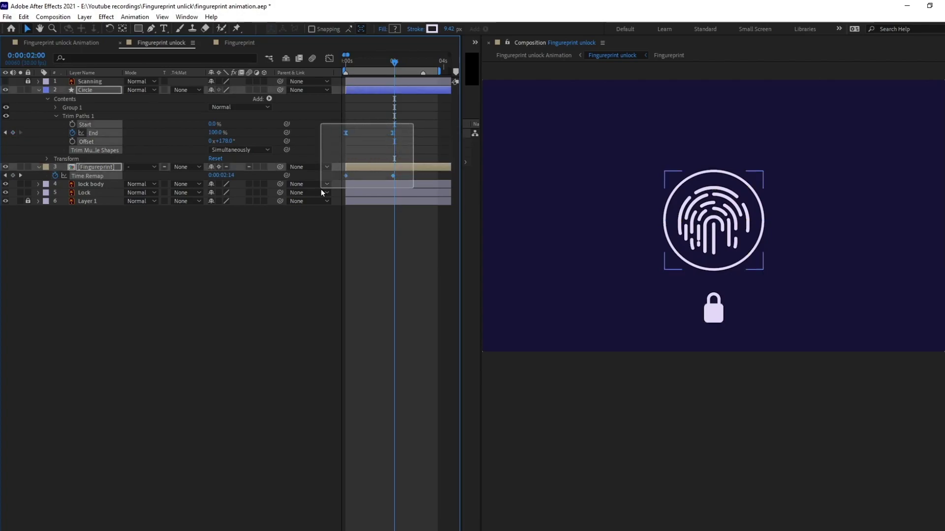
# Step: Apply Easy Ease to the Circle's End keyframes and the Fingureprint's Time Remap keyframes, preview the animation, and save the project
pyautogui.press('F9')
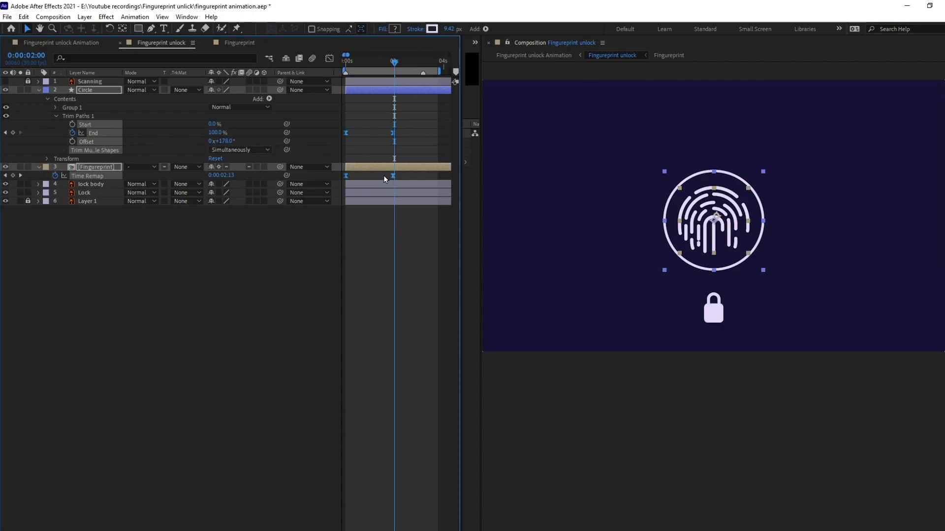
pyautogui.moveTo(359, 64); pyautogui.dragTo(341, 69)
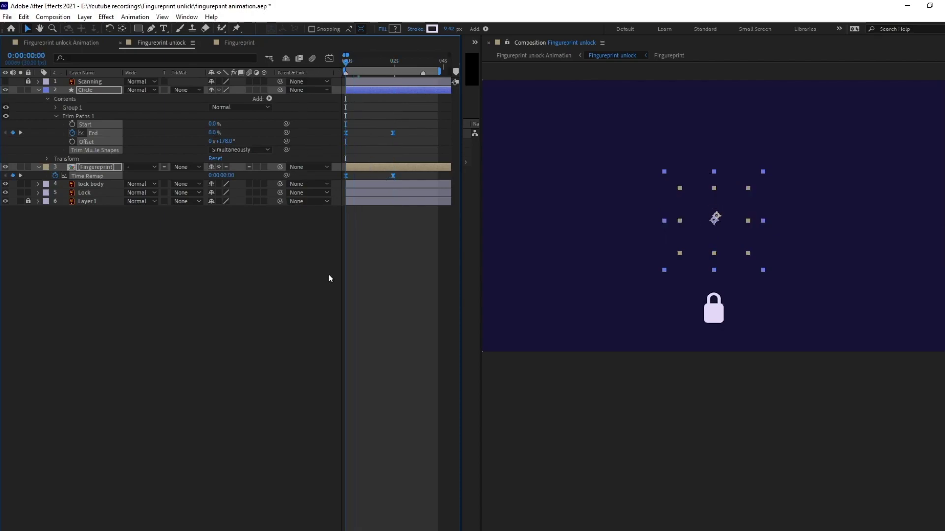
pyautogui.press('space')
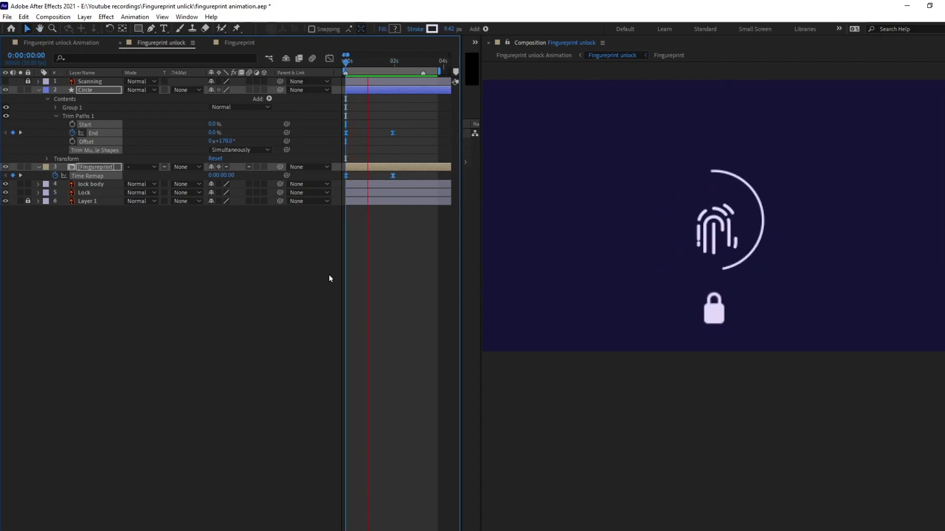
pyautogui.press('space')
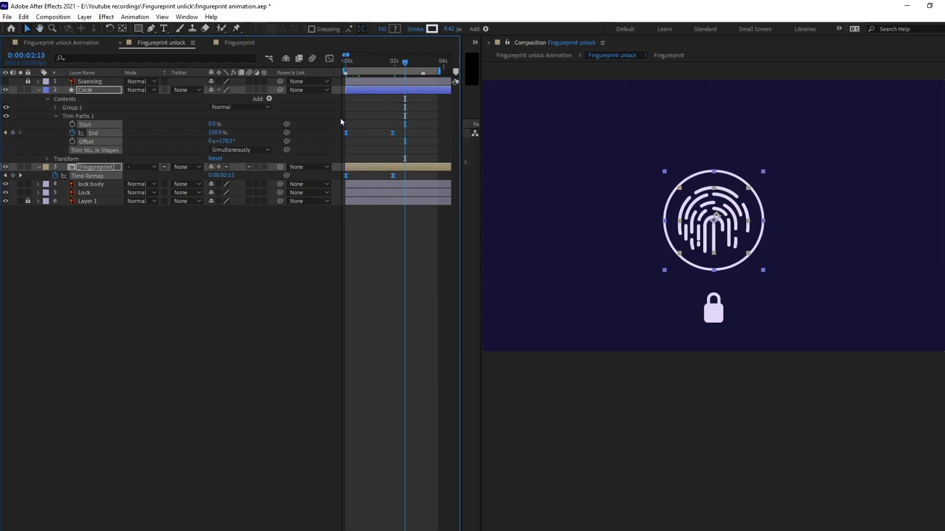
pyautogui.moveTo(356, 63); pyautogui.dragTo(329, 67)
pyautogui.hotkey('ctrl', 's')
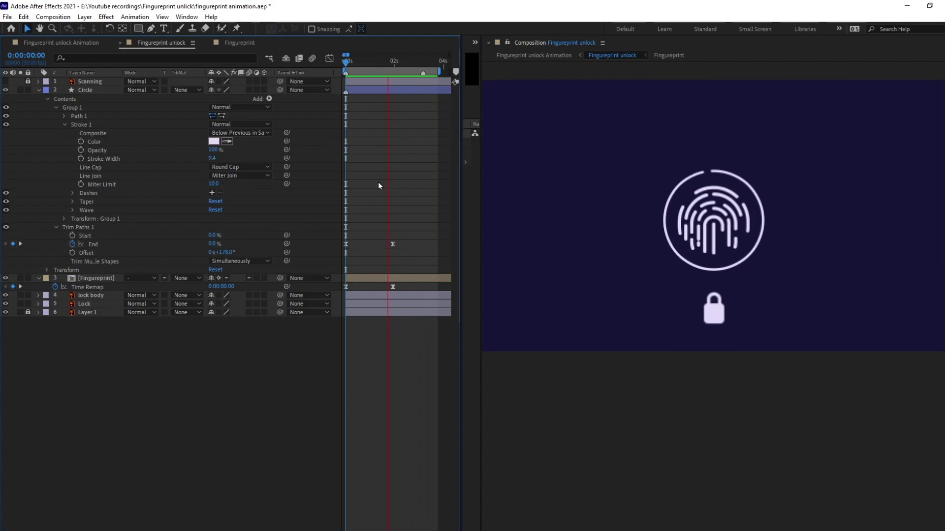
# Step: Enable Stroke Width keyframing on the Circle's Stroke 1 at 0:00:00:00 and add a second keyframe at 0:00:01:28
pyautogui.click(85, 90)
pyautogui.press('space')
pyautogui.moveTo(362, 65); pyautogui.dragTo(342, 66)
pyautogui.click(70, 126)
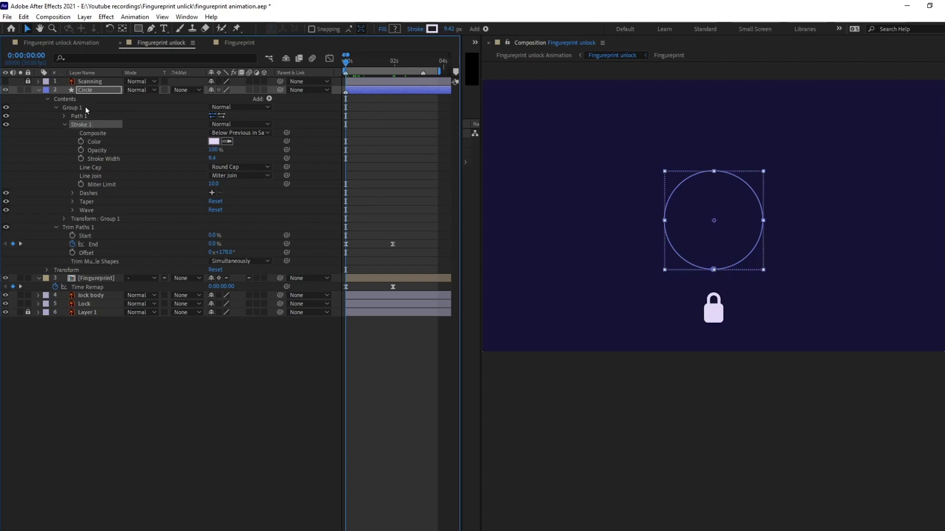
pyautogui.click(81, 159)
pyautogui.press('k')
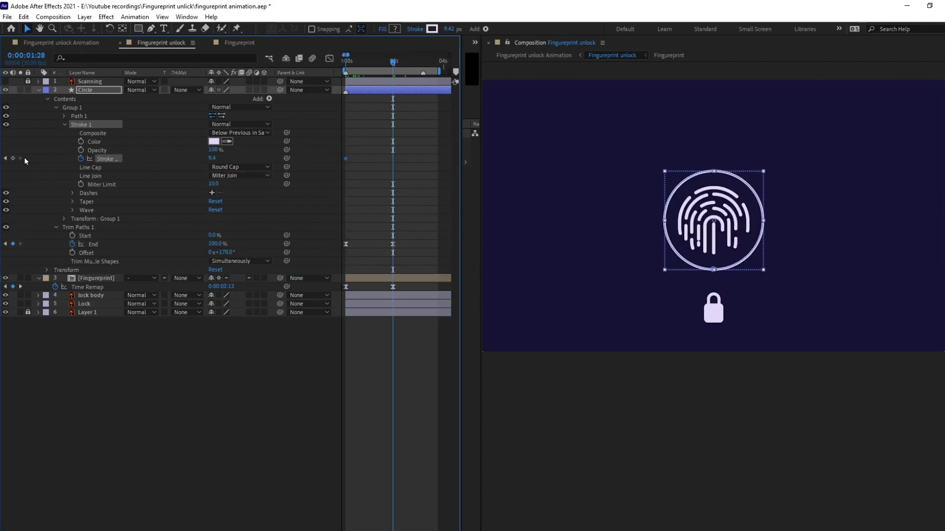
# Step: Set the Circle's Stroke Width to 6 at 0:00:00:00 and to 25 at 0:00:01:28
pyautogui.press('Home')
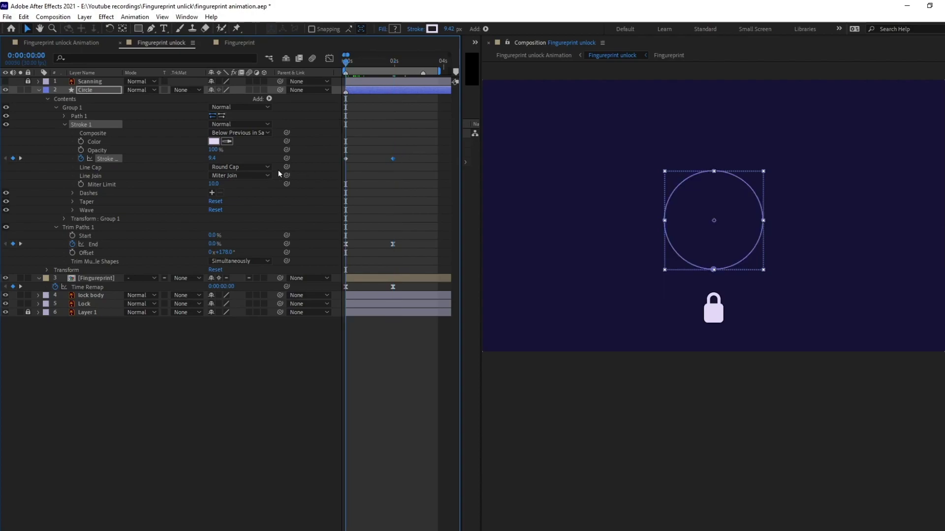
pyautogui.click(213, 159)
pyautogui.press('Return')
pyautogui.press('k')
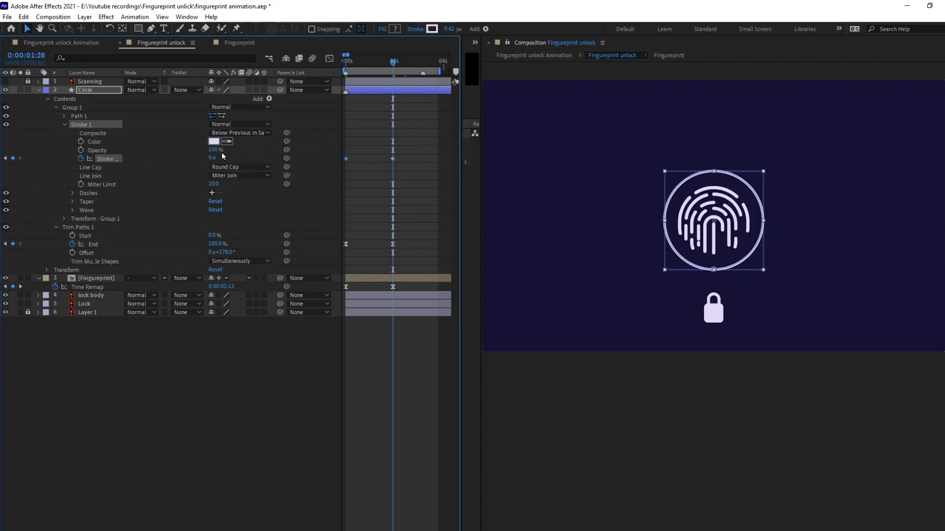
pyautogui.click(212, 158)
pyautogui.write('25')
pyautogui.press('Return')
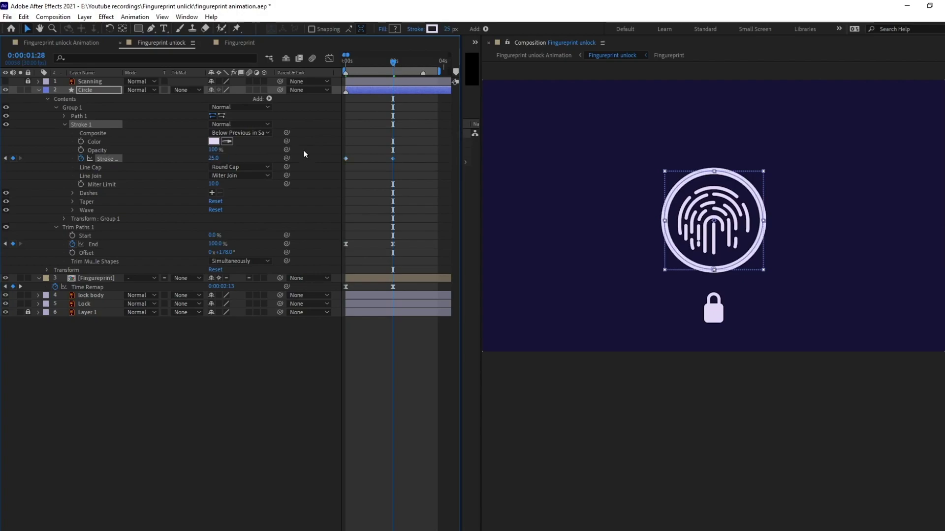
# Step: Add Color keyframes to the Circle's Stroke 1 at 0:00:00:00 and 0:00:01:28
pyautogui.click(183, 166)
pyautogui.press('Home')
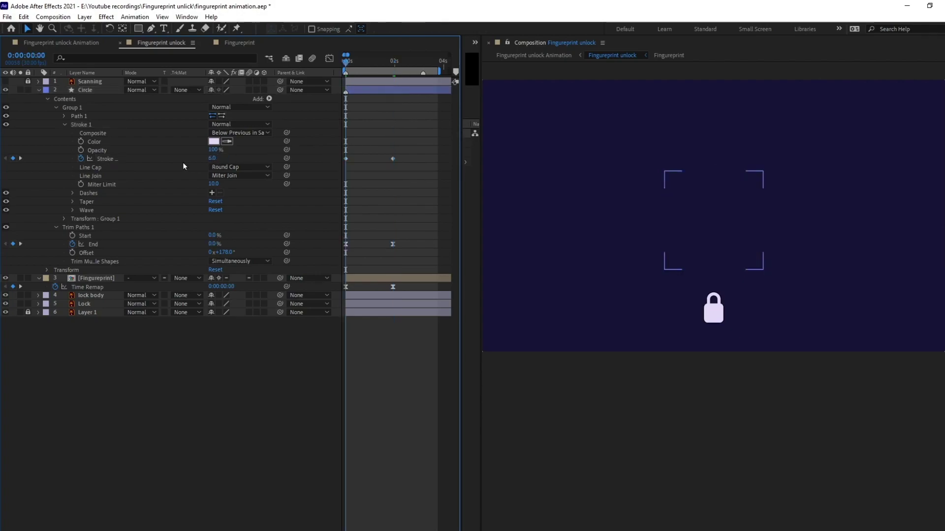
pyautogui.click(81, 142)
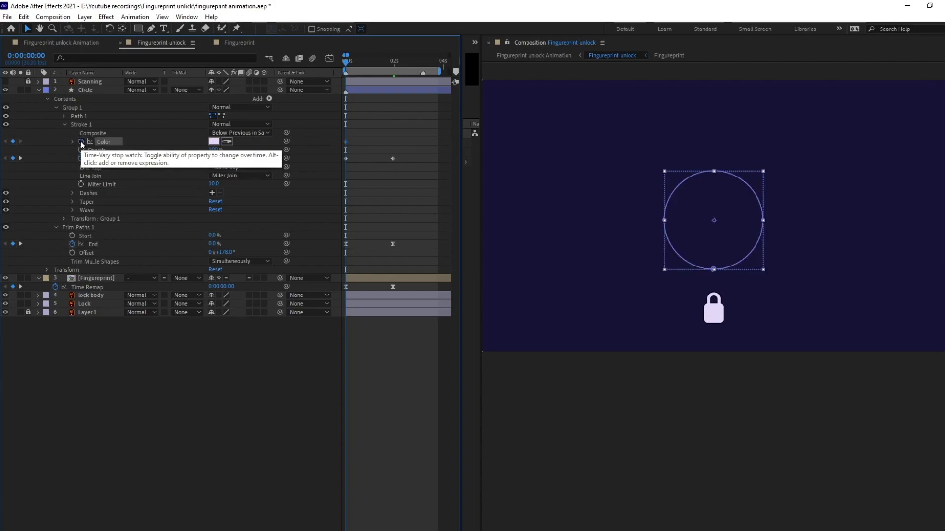
pyautogui.press('k')
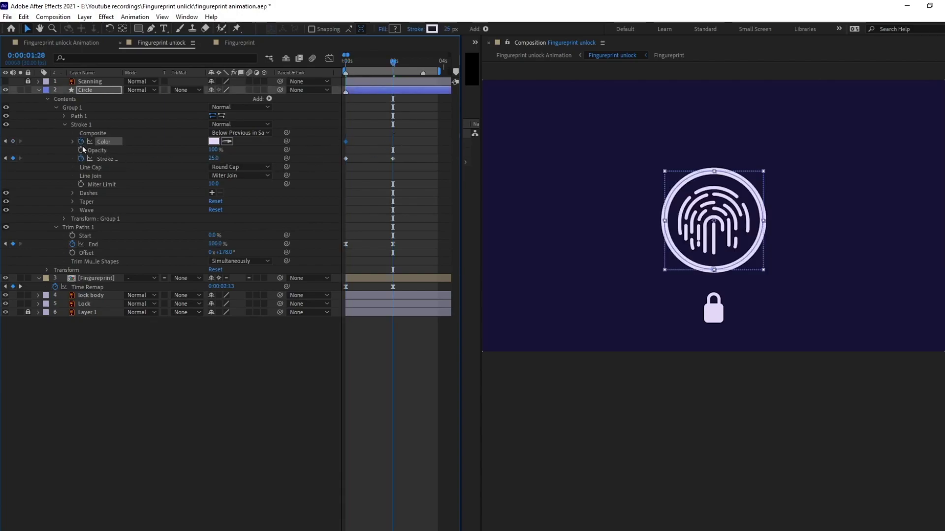
pyautogui.press('j')
pyautogui.press('k')
# Step: Set the Circle's stroke color at 0:00:01:28 to bright green 1AFFA6
pyautogui.click(213, 142)
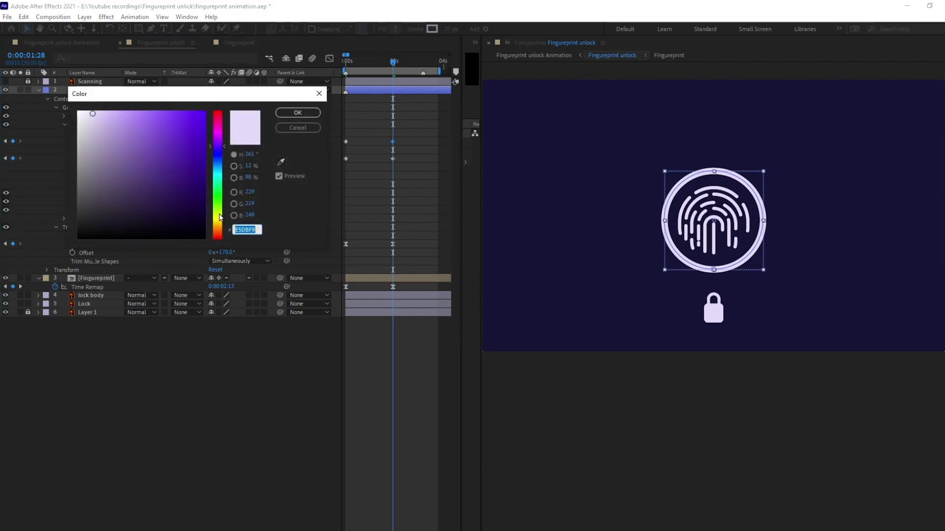
pyautogui.moveTo(221, 219); pyautogui.dragTo(225, 188)
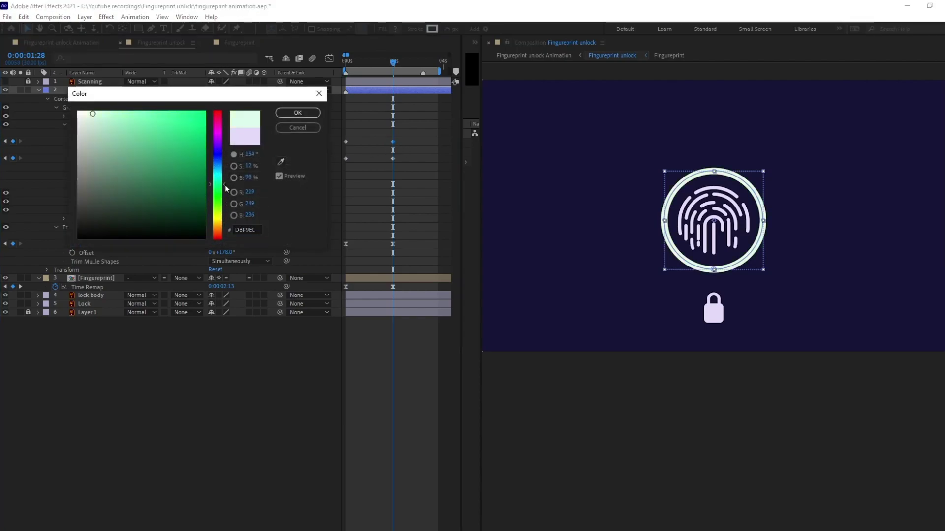
pyautogui.moveTo(163, 118); pyautogui.dragTo(190, 65)
pyautogui.click(297, 112)
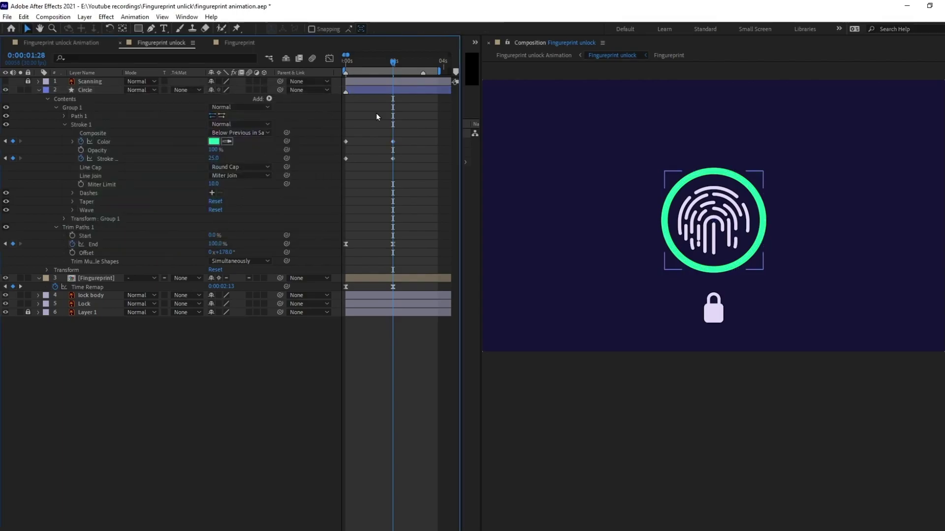
# Step: Duplicate the Circle layer and place the copy between Circle and Fingureprint in the layer order
pyautogui.click(84, 89)
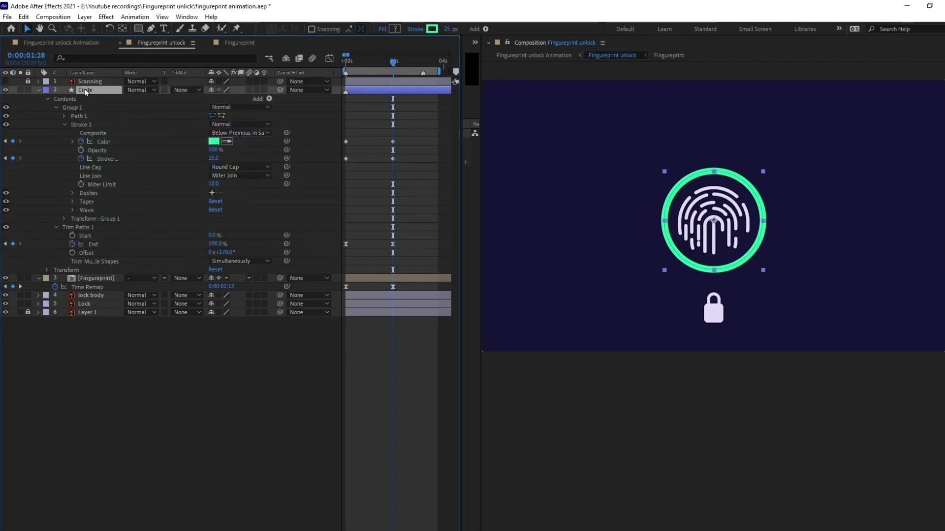
pyautogui.hotkey('ctrl', 'd')
pyautogui.moveTo(95, 96); pyautogui.dragTo(107, 282)
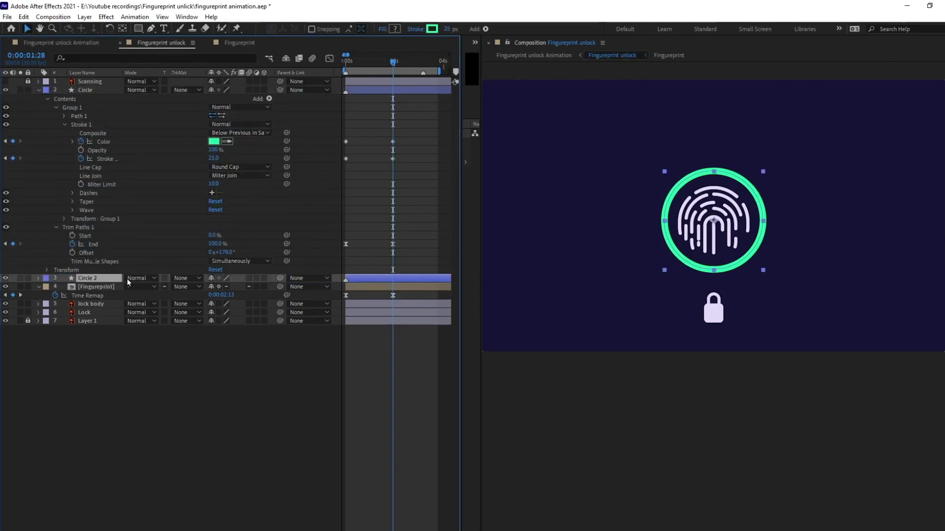
# Step: Remove the Color, Stroke Width and End keyframes from the Circle 2 layer
pyautogui.press('u')
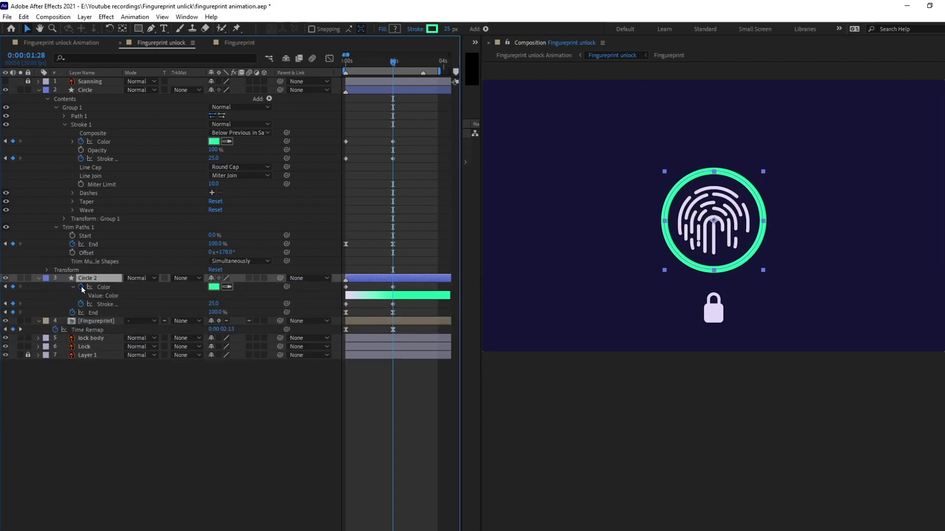
pyautogui.click(173, 398)
pyautogui.click(87, 294)
pyautogui.click(270, 412)
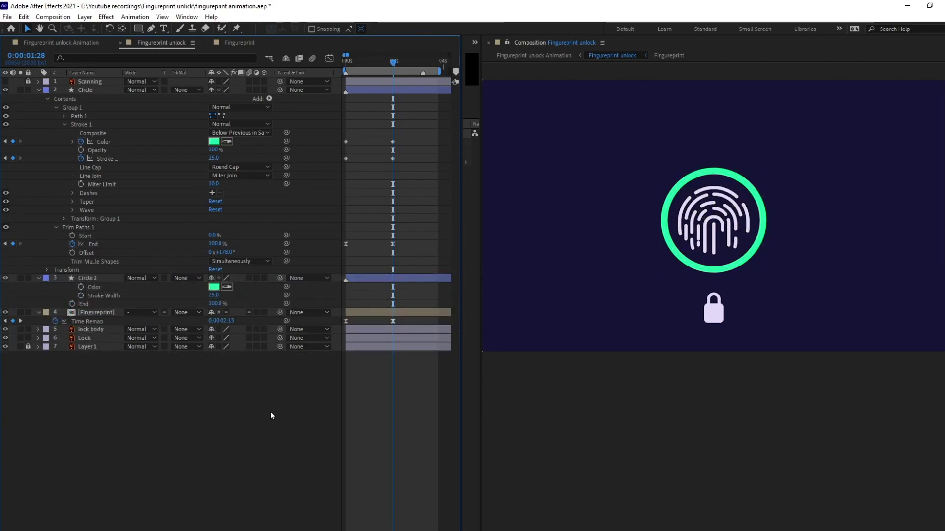
# Step: Change the stroke color of Circle 2 to a lighter green
pyautogui.click(104, 280)
pyautogui.click(214, 286)
pyautogui.moveTo(120, 136)
pyautogui.mouseDown()
pyautogui.moveTo(167, 90)
pyautogui.moveTo(140, 81)
pyautogui.mouseUp()
pyautogui.press('Return')
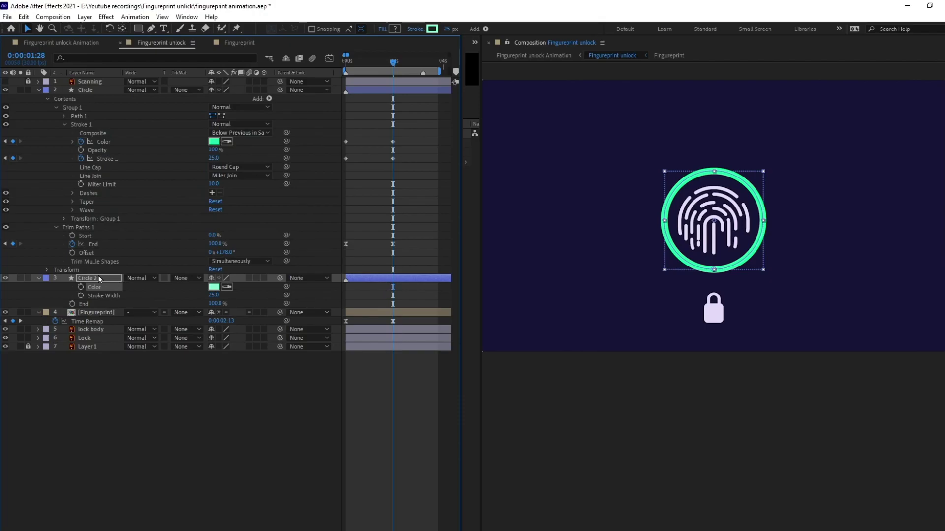
# Step: Add Opacity keyframes to Circle 2 at 0:00:01:28 and ten frames further on at 0:00:02:08
pyautogui.press('t')
pyautogui.click(63, 287)
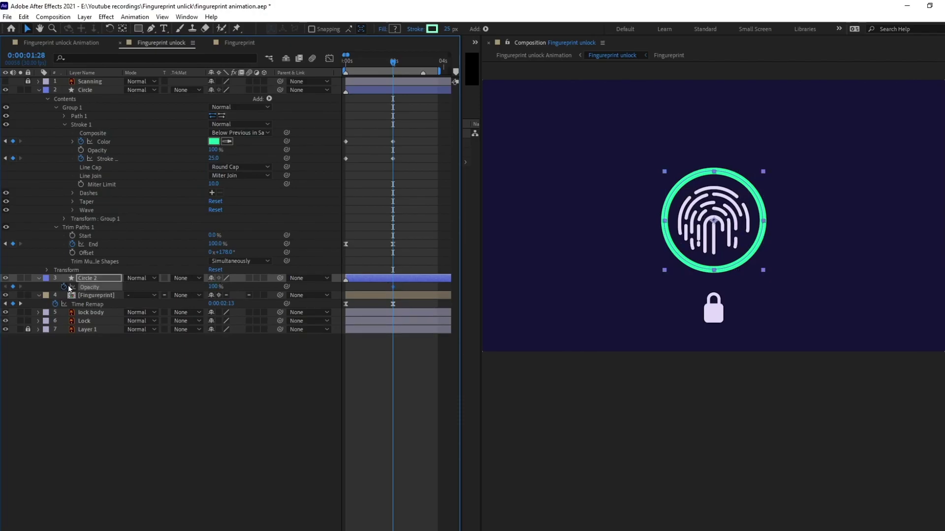
pyautogui.click(30, 58)
pyautogui.write('+178.')
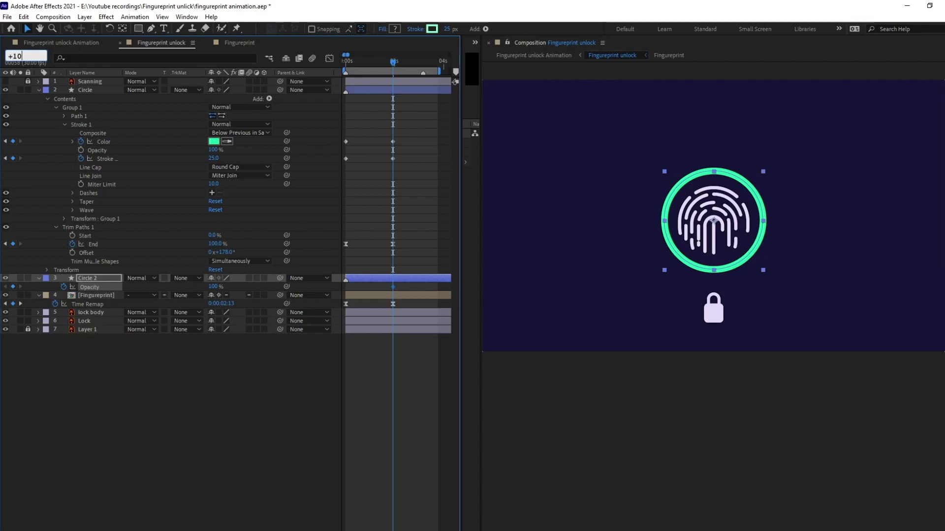
pyautogui.write('0')
pyautogui.press('Return')
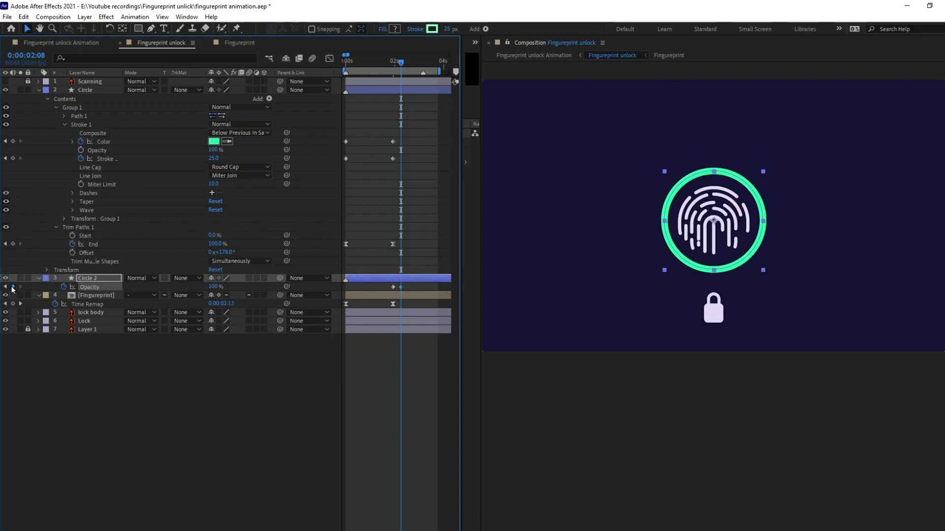
# Step: Set Circle 2's Opacity to 0% at 0:00:01:28 and apply Easy Ease to both Opacity keyframes
pyautogui.press('j')
pyautogui.moveTo(213, 286); pyautogui.dragTo(114, 286)
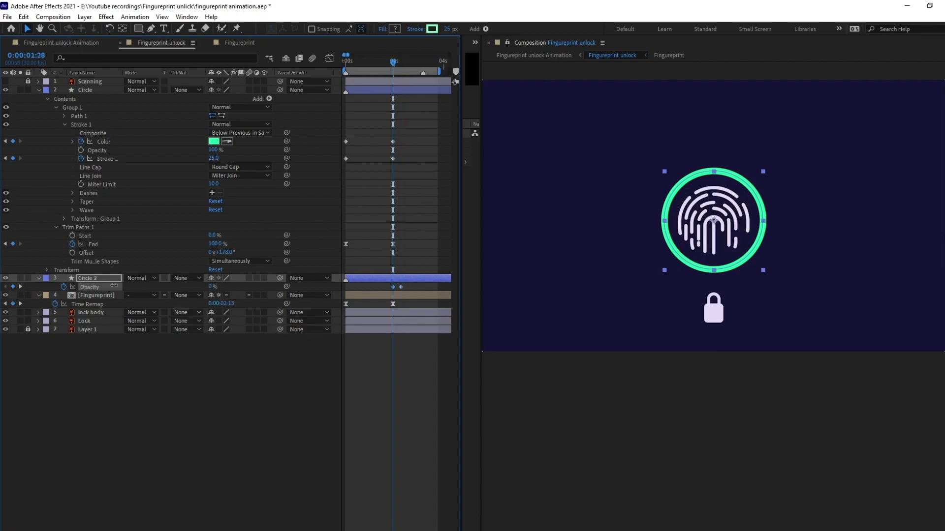
pyautogui.moveTo(413, 290); pyautogui.dragTo(394, 265)
pyautogui.press('F9')
# Step: Add a Fill to Circle 2 and set its color to 1AFFA6, copied from the Circle's stroke
pyautogui.click(269, 287)
pyautogui.click(295, 353)
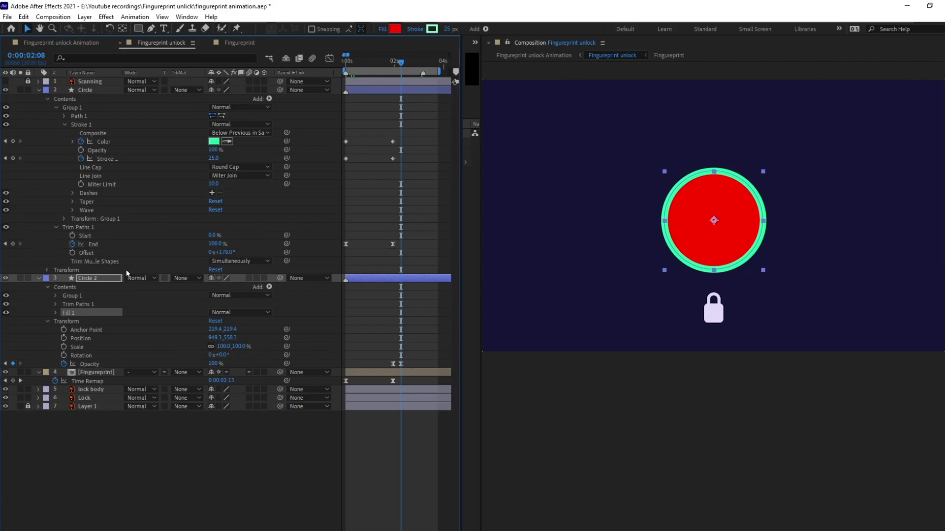
pyautogui.click(213, 141)
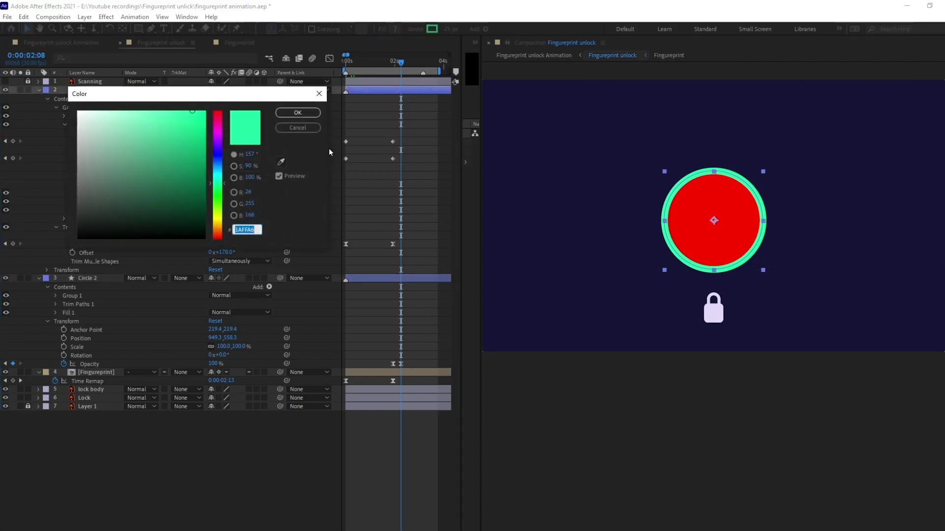
pyautogui.click(315, 128)
pyautogui.click(102, 310)
pyautogui.click(118, 277)
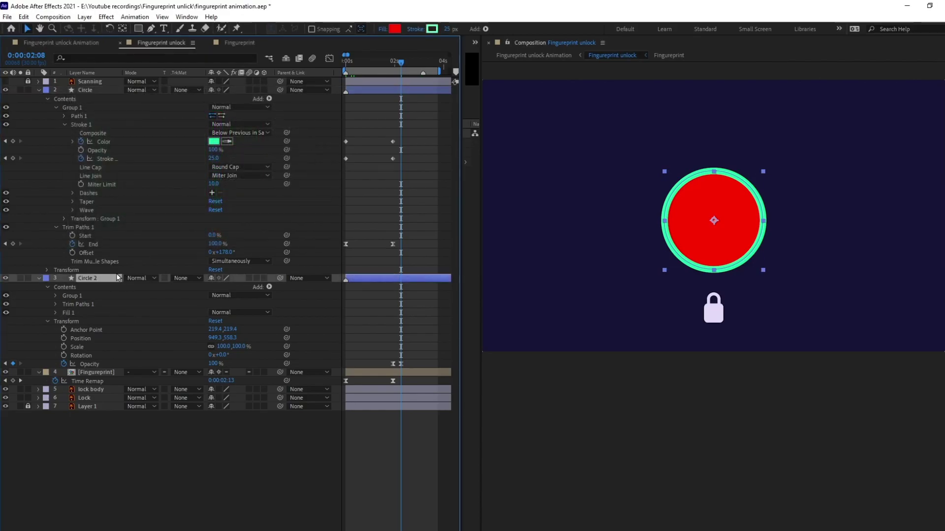
pyautogui.click(395, 28)
pyautogui.write('1AFFA6')
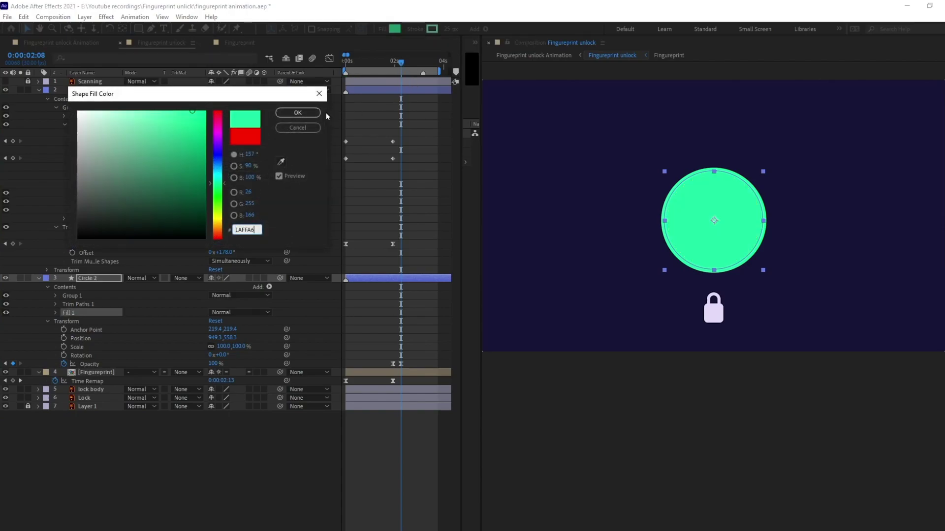
pyautogui.click(296, 113)
# Step: Set Circle 2's stroke to None and lighten its fill color to a paler green
pyautogui.click(415, 30)
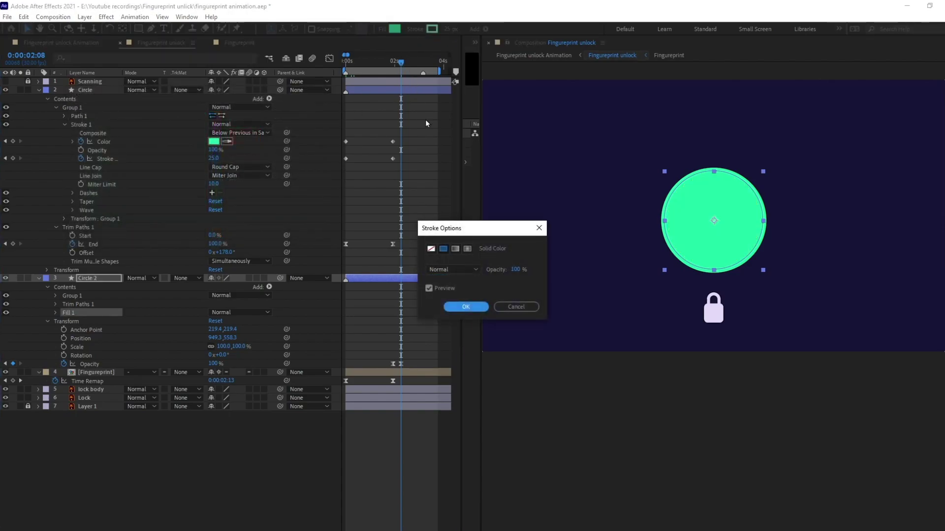
pyautogui.click(431, 248)
pyautogui.click(453, 309)
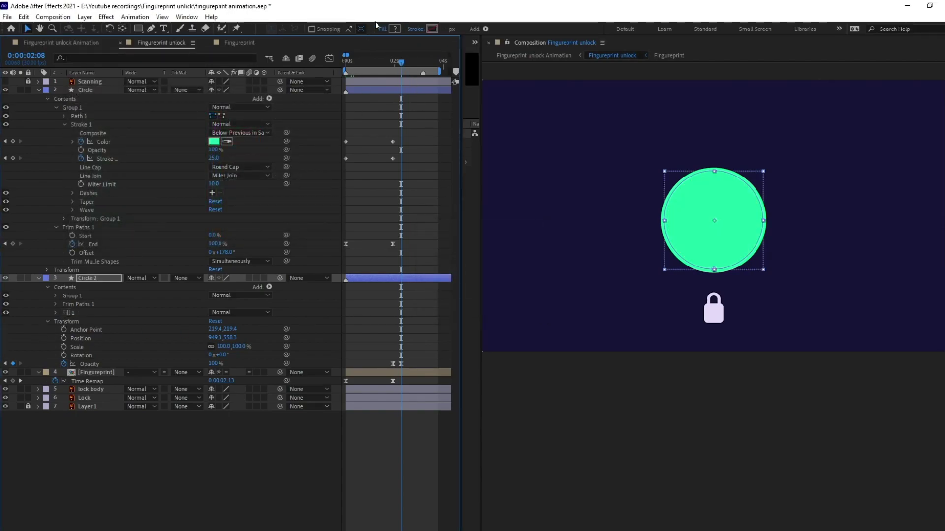
pyautogui.click(394, 29)
pyautogui.moveTo(164, 126); pyautogui.dragTo(148, 91)
pyautogui.click(298, 112)
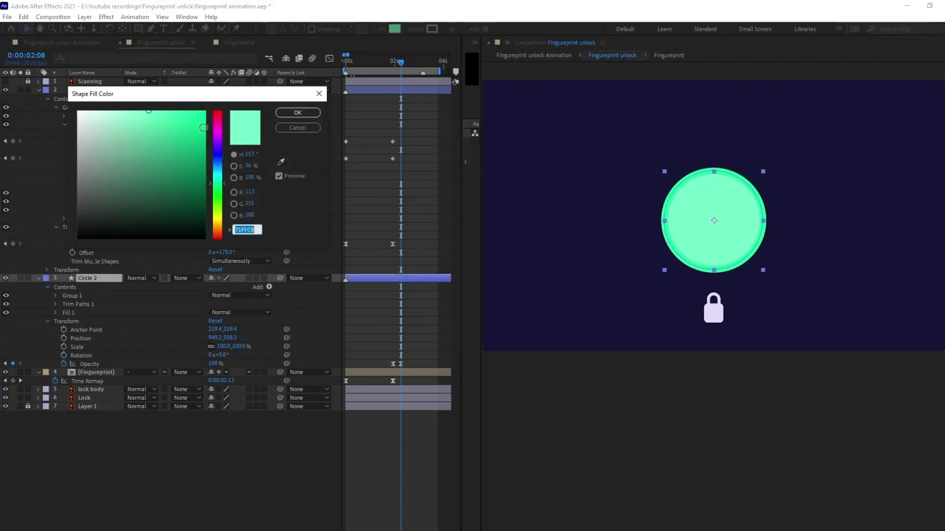
# Step: Preview the circle reveal and the green fill's fade-in from the start
pyautogui.click(300, 110)
pyautogui.press('space')
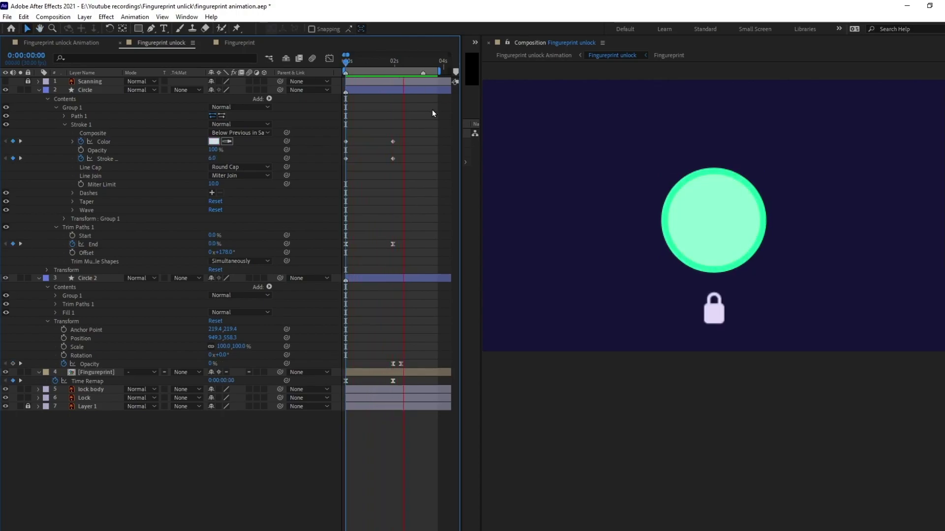
pyautogui.press('space')
# Step: Shift both of Circle 2's Opacity keyframes five frames earlier so the fade-in starts at 0:00:01:23
pyautogui.click(394, 63)
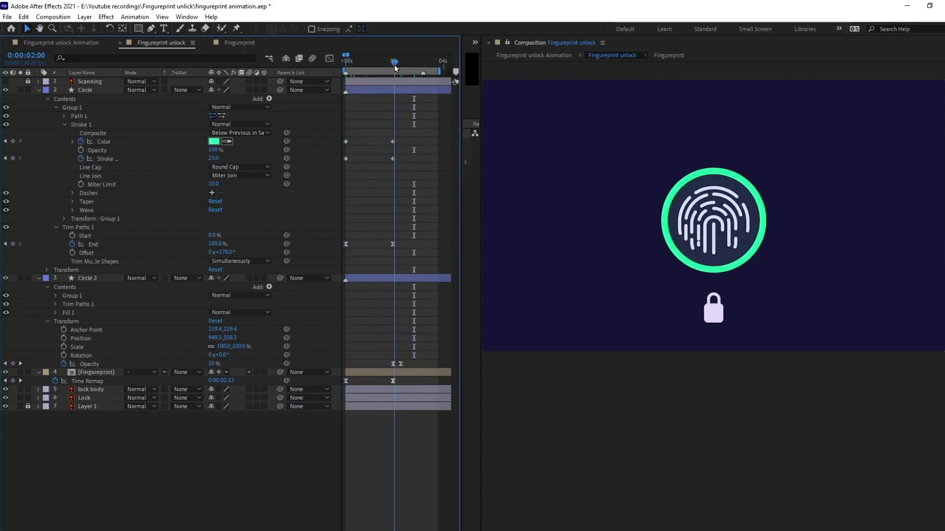
pyautogui.moveTo(409, 361); pyautogui.dragTo(385, 368)
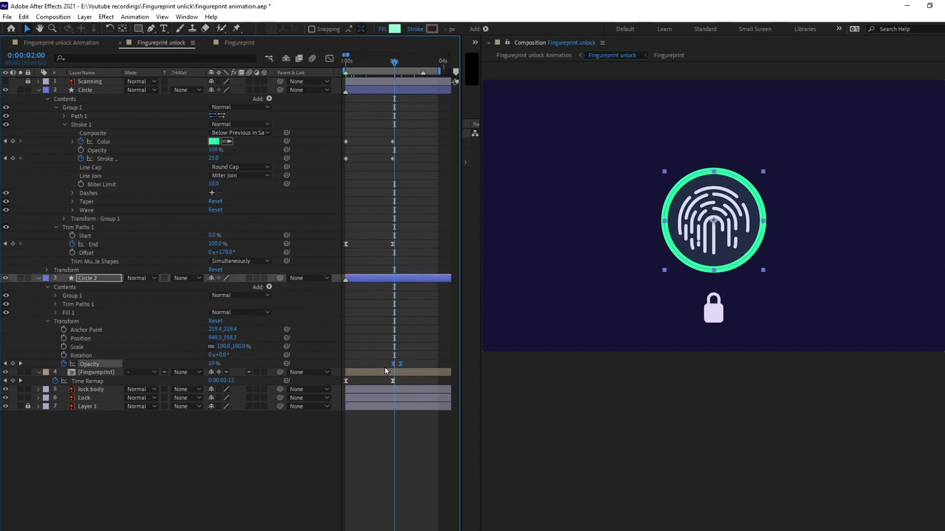
pyautogui.press('=')
pyautogui.press('=')
pyautogui.press('pageup')
pyautogui.press('pageup')
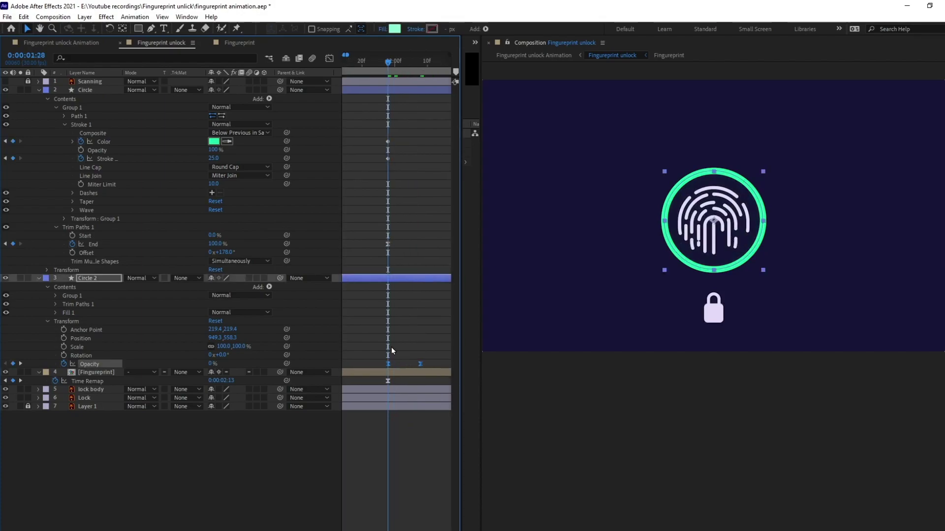
pyautogui.press('pageup')
pyautogui.press('pageup')
pyautogui.press('pageup')
pyautogui.press('pageup')
pyautogui.press('pageup')
pyautogui.moveTo(387, 364); pyautogui.dragTo(371, 365)
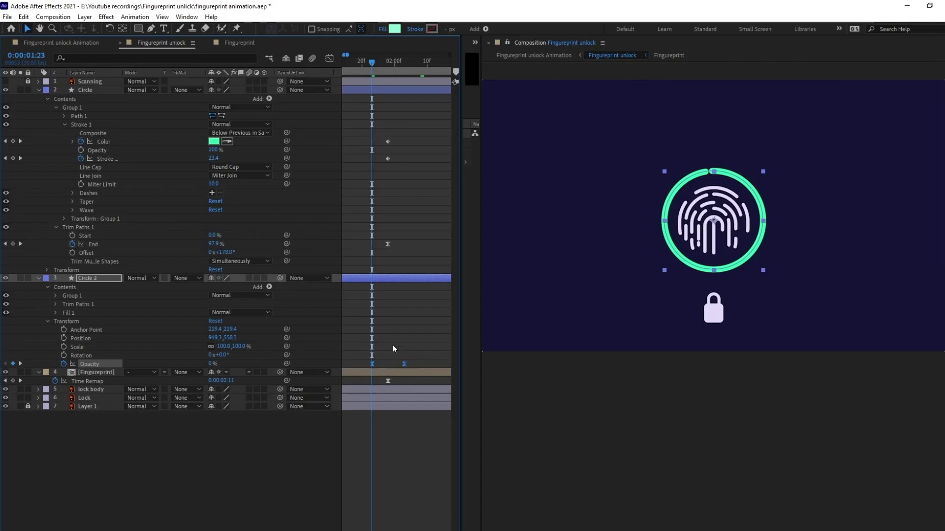
pyautogui.click(406, 332)
# Step: Preview the retimed green fill fade-in from the start of the composition
pyautogui.press('-')
pyautogui.press('-')
pyautogui.press('-')
pyautogui.moveTo(367, 63); pyautogui.dragTo(329, 60)
pyautogui.press('space')
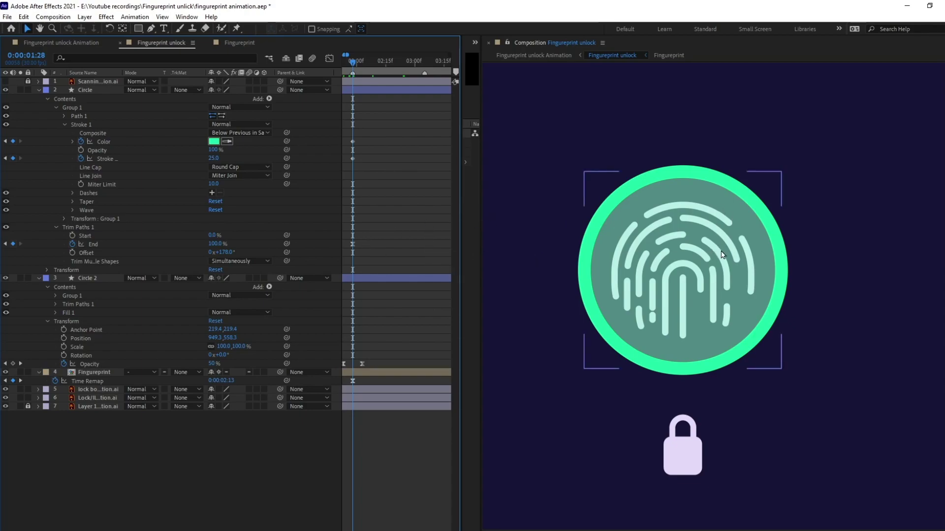
# Step: Draw a three-point check mark over the fingerprint with the Pen tool, using a white 45 px stroke and no fill
pyautogui.press('g')
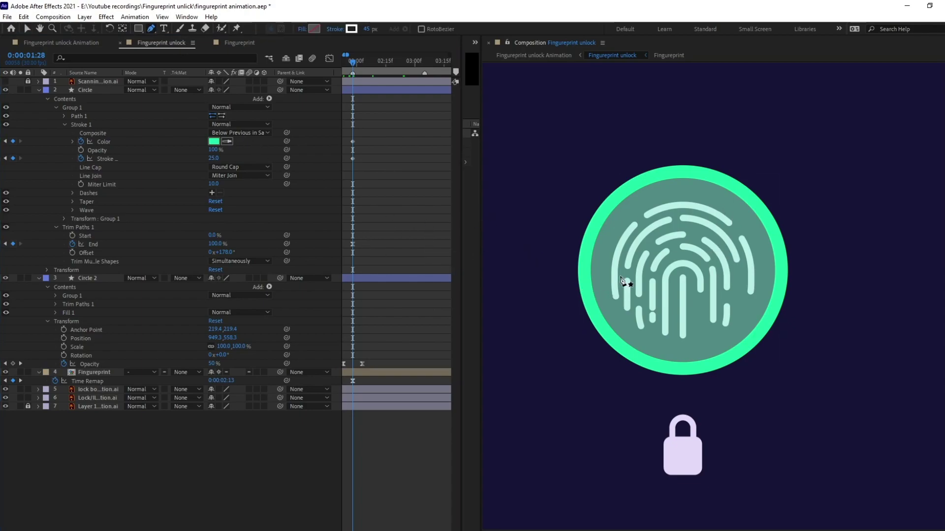
pyautogui.click(617, 271)
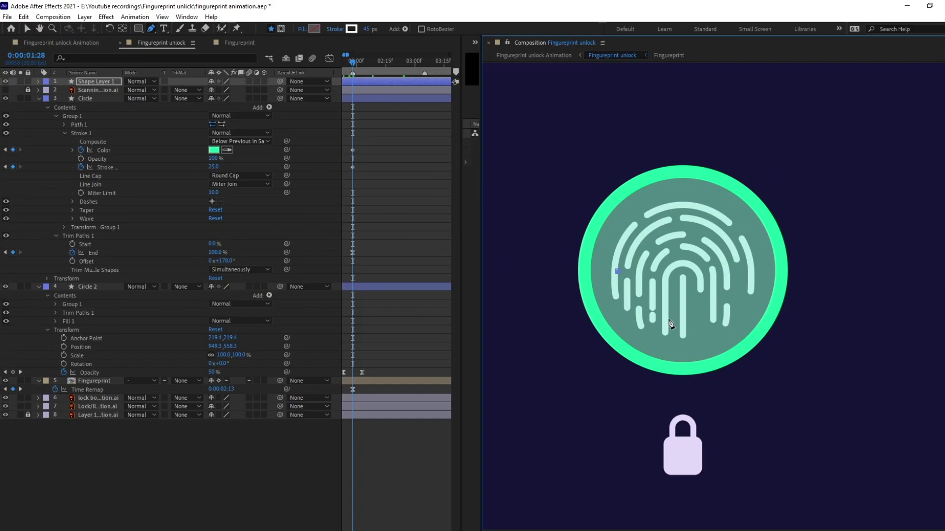
pyautogui.click(752, 232)
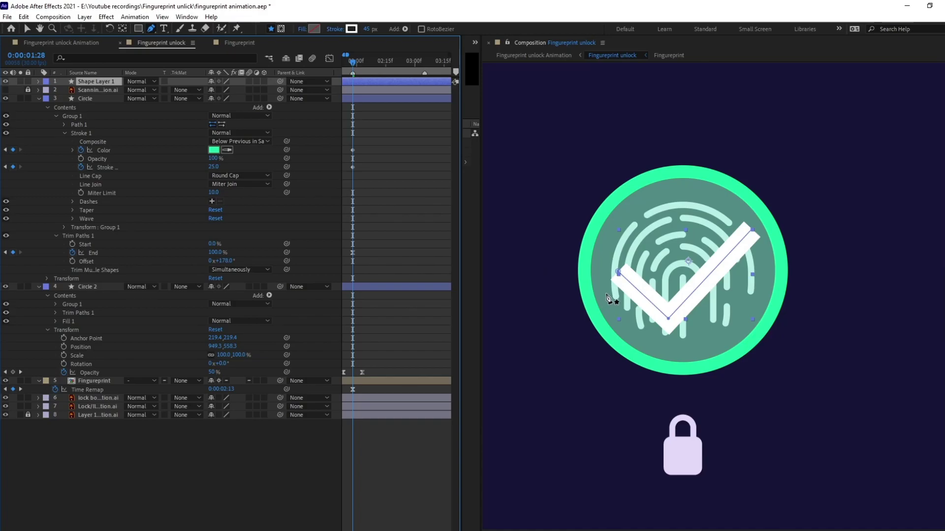
# Step: Move the check mark's anchor point to the lower corner where its two strokes meet
pyautogui.press('y')
pyautogui.moveTo(689, 261); pyautogui.dragTo(673, 315)
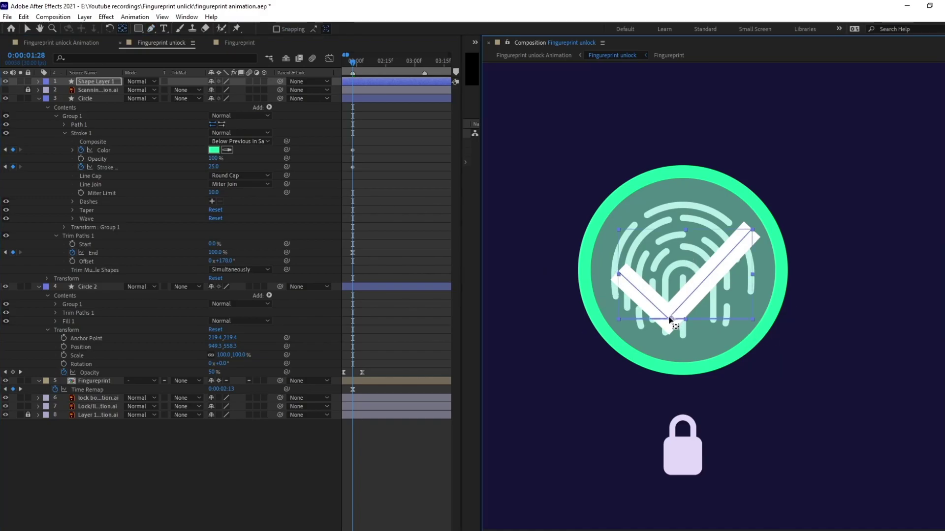
pyautogui.click(668, 319)
pyautogui.press('v')
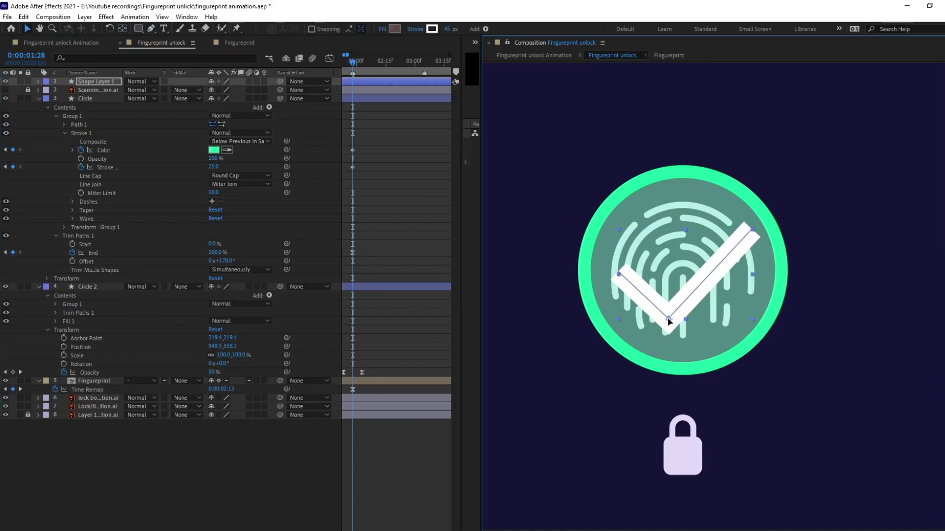
# Step: Scale the check mark down slightly and reposition it centrally inside the green circle
pyautogui.moveTo(669, 321); pyautogui.dragTo(662, 318)
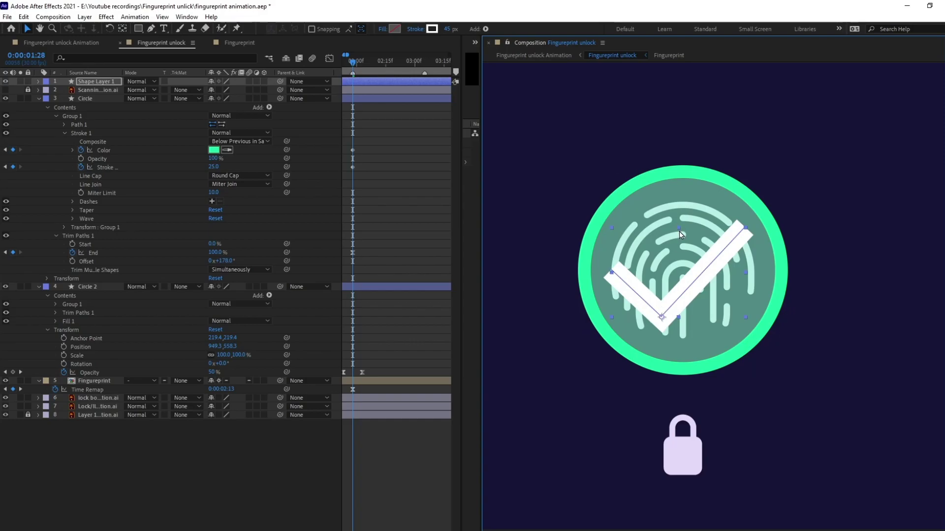
pyautogui.moveTo(679, 231); pyautogui.dragTo(680, 237)
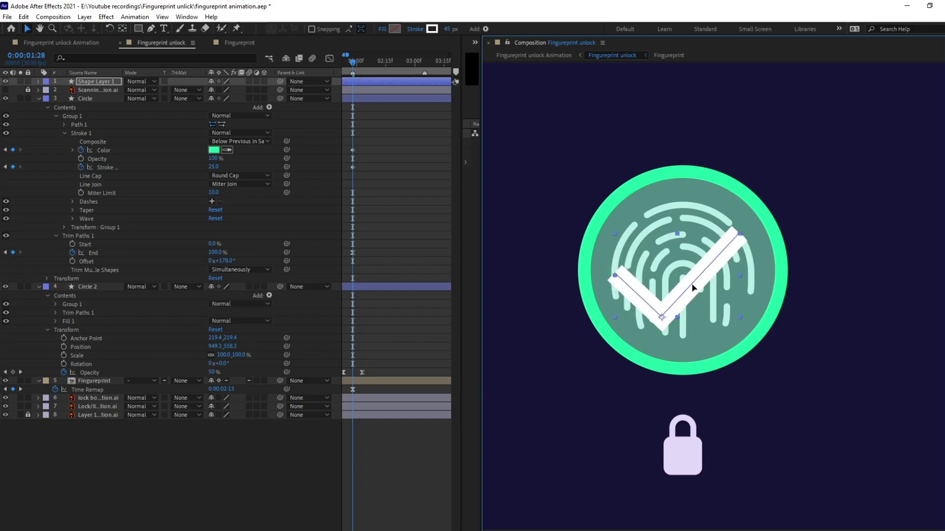
pyautogui.moveTo(693, 288); pyautogui.dragTo(695, 289)
# Step: Rename the check mark's shape layer as Tick
pyautogui.click(91, 84)
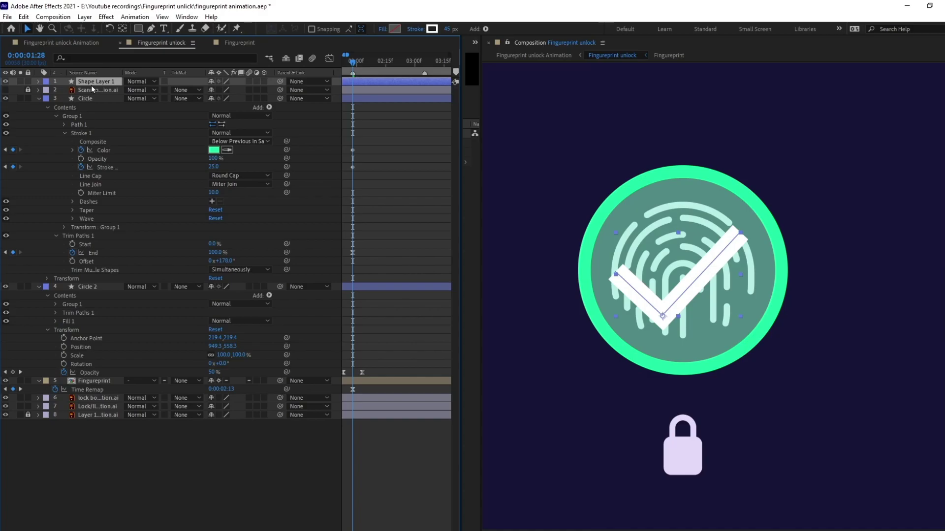
pyautogui.press('Return')
pyautogui.write('Tick')
pyautogui.press('Return')
# Step: Set the Tick stroke's Line Cap to Round Cap and its Line Join to Round Join
pyautogui.click(38, 82)
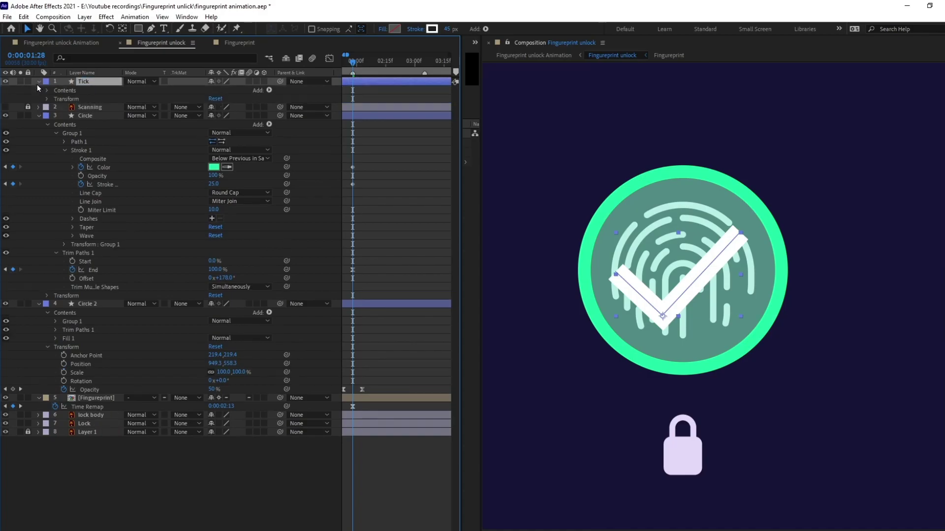
pyautogui.click(55, 99)
pyautogui.click(63, 117)
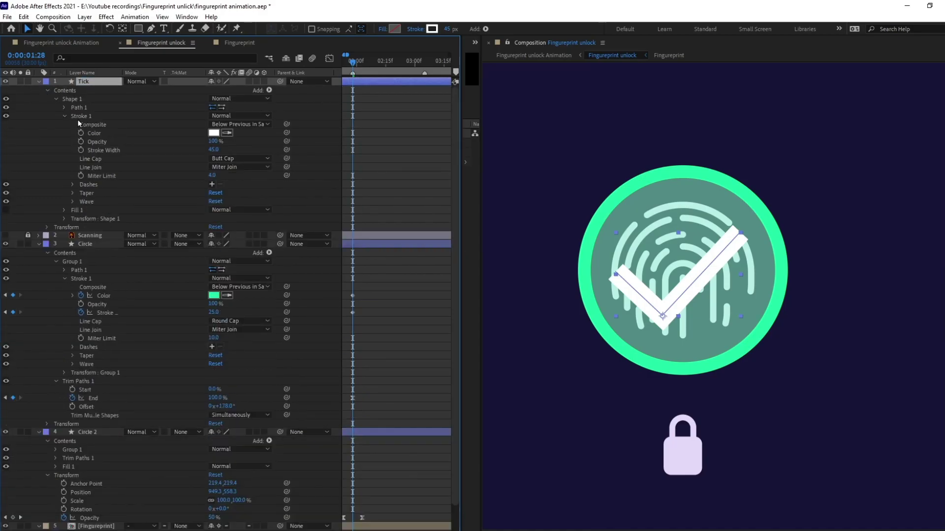
pyautogui.click(263, 158)
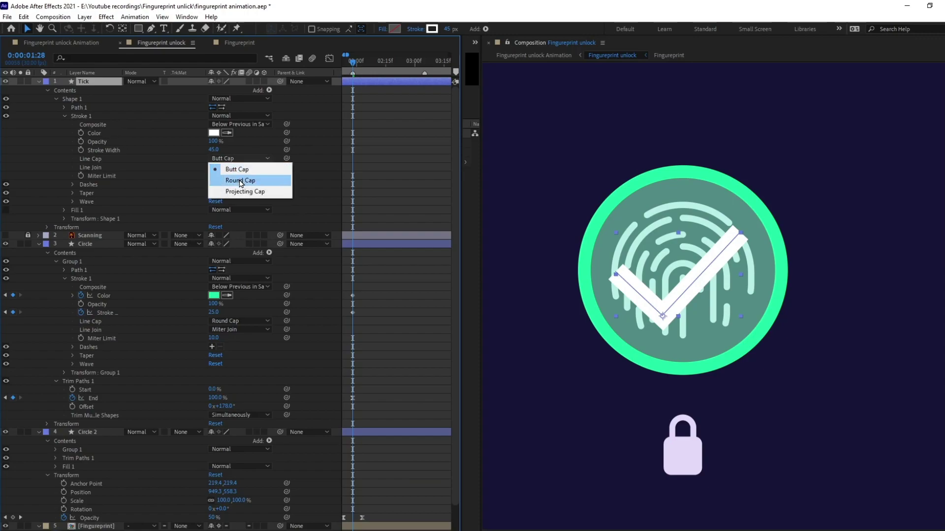
pyautogui.click(239, 179)
pyautogui.click(240, 168)
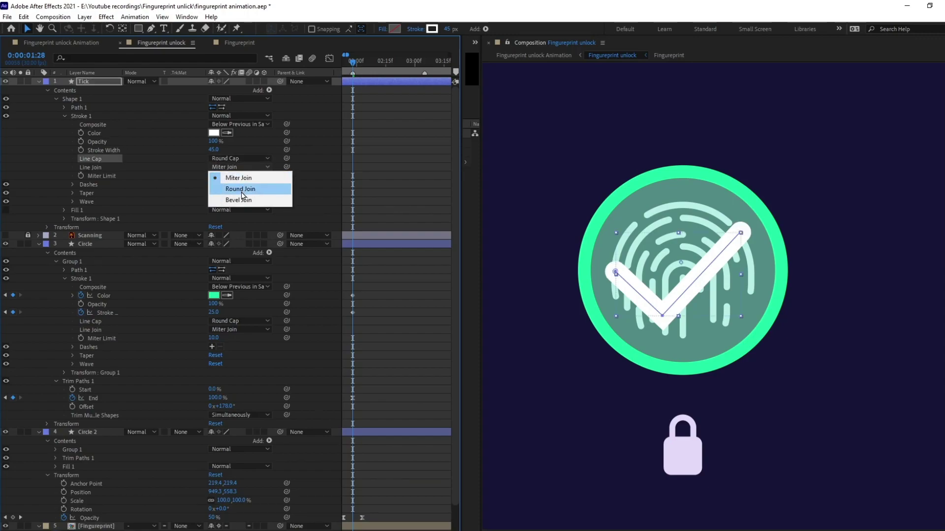
pyautogui.click(241, 192)
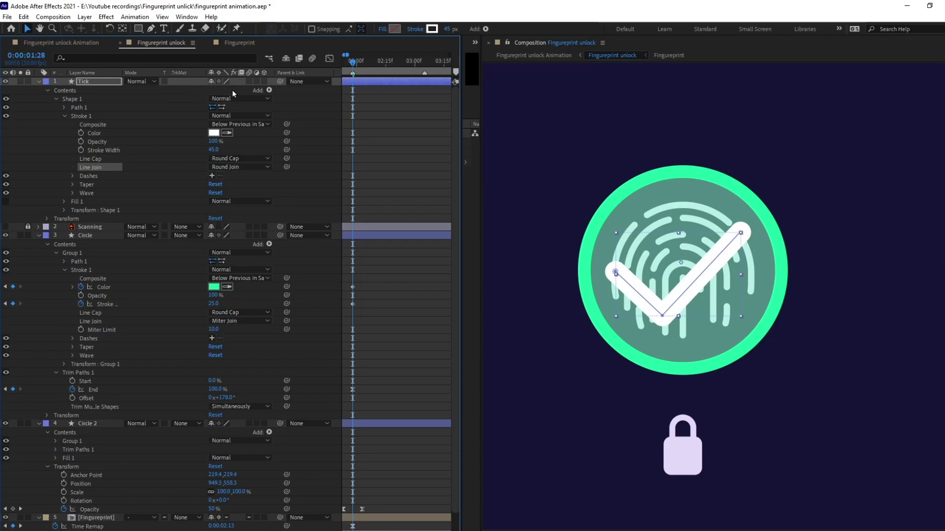
# Step: Add Trim Paths to the Tick's Shape 1 and keyframe its End at 100% at 0:00:01:28
pyautogui.click(270, 91)
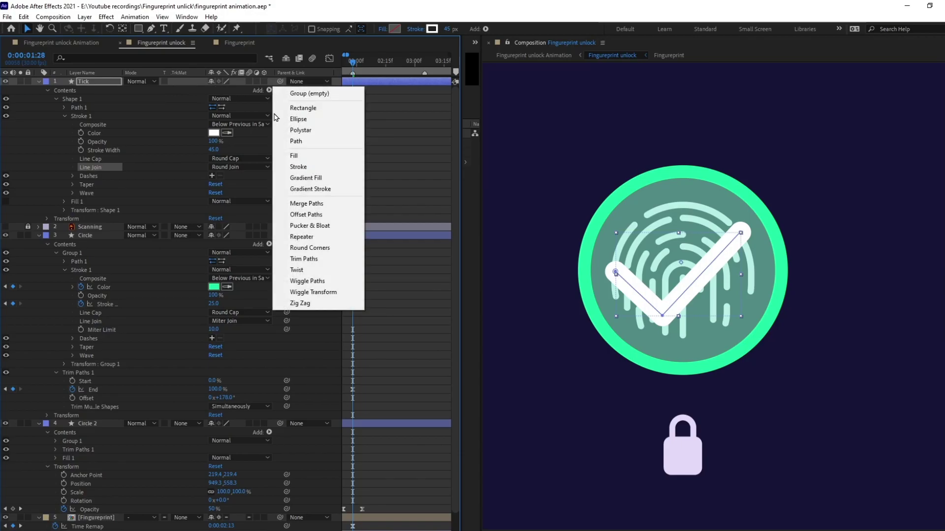
pyautogui.click(315, 261)
pyautogui.click(64, 116)
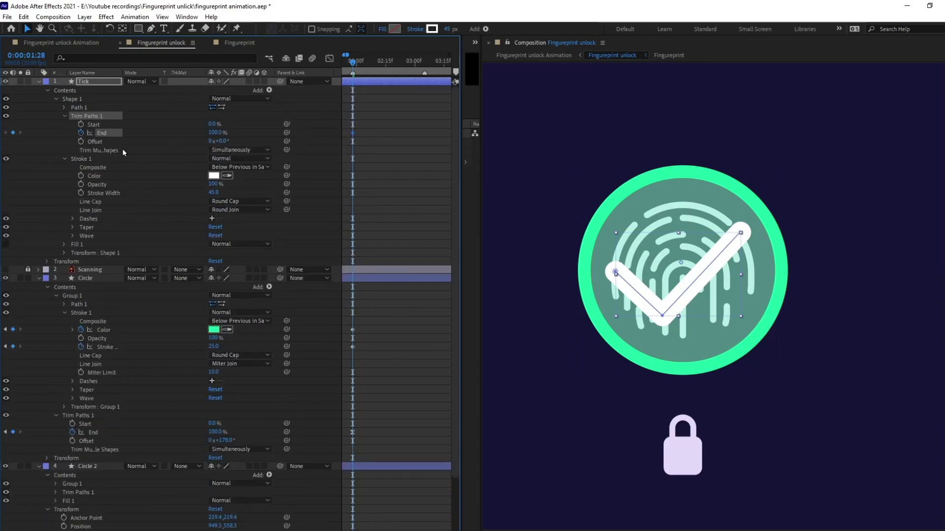
# Step: Keyframe the Tick's Trim Paths End at 0% 15 frames further on, at 0:00:02:13
pyautogui.click(26, 55)
pyautogui.write('+')
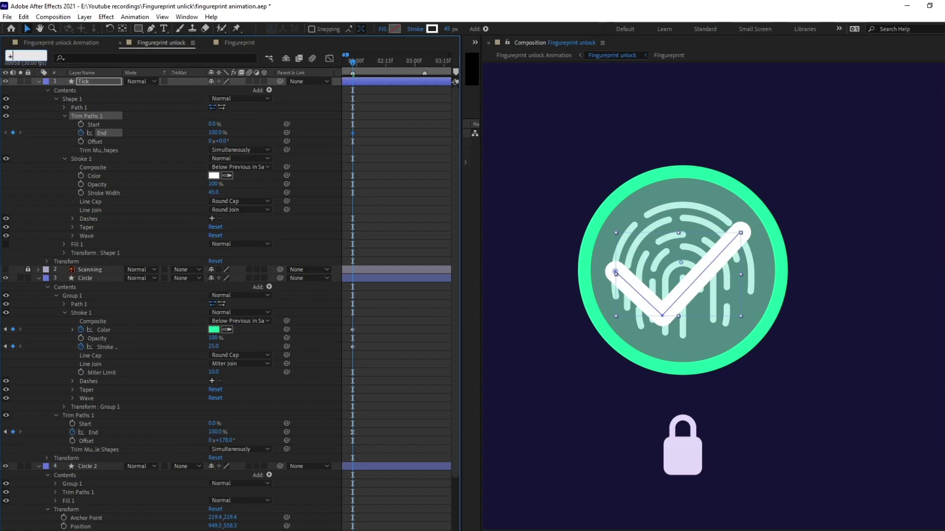
pyautogui.write('15')
pyautogui.press('Return')
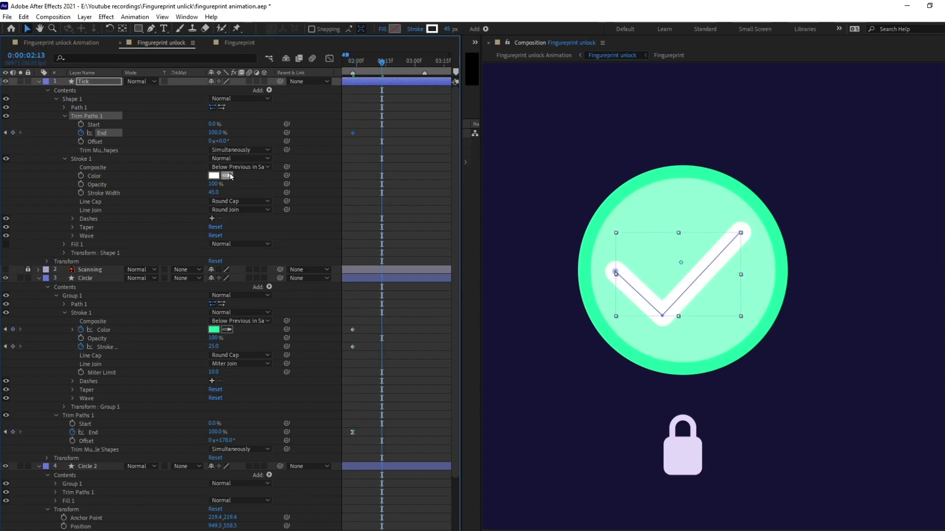
pyautogui.click(215, 132)
pyautogui.write('0')
pyautogui.press('Return')
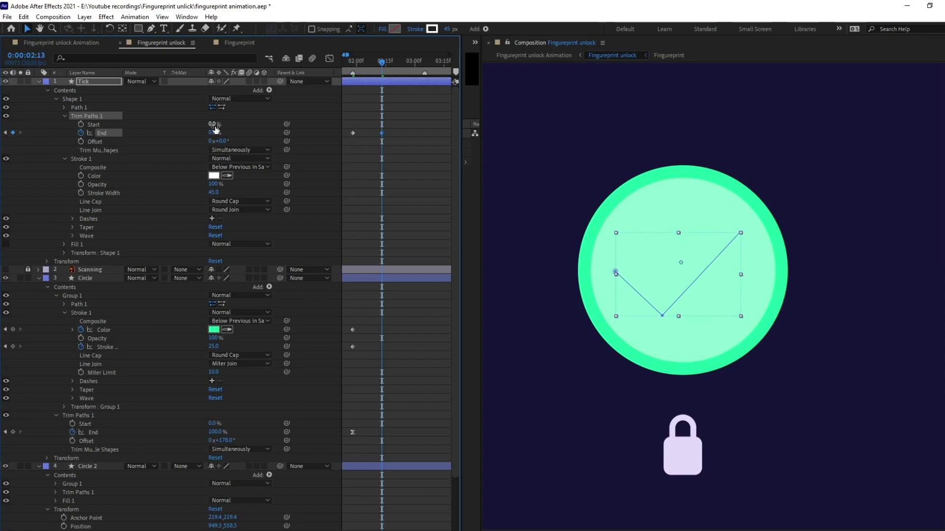
# Step: Time-reverse the Tick's two Trim Paths End keyframes and apply Easy Ease to them
pyautogui.hscroll(-4, 348, 137)
pyautogui.scroll(-3, 373, 128)
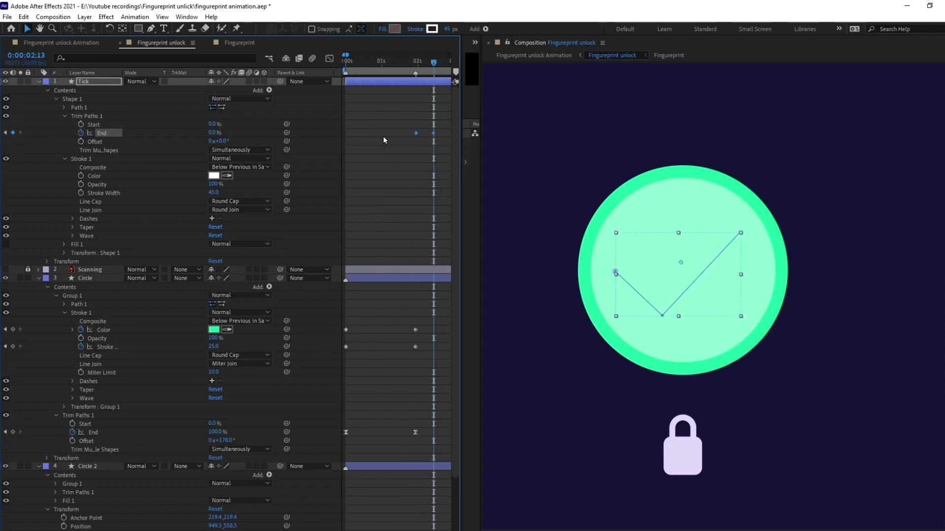
pyautogui.moveTo(414, 144)
pyautogui.mouseDown()
pyautogui.moveTo(370, 131)
pyautogui.moveTo(353, 152)
pyautogui.mouseUp()
pyautogui.rightClick(396, 133)
pyautogui.rightClick(391, 133)
pyautogui.moveTo(417, 257)
pyautogui.click(527, 359)
pyautogui.press('F9')
# Step: Preview the tick's draw-on from 0:00:01:20, and play the whole animation from the start
pyautogui.click(94, 116)
pyautogui.click(354, 62)
pyautogui.press('space')
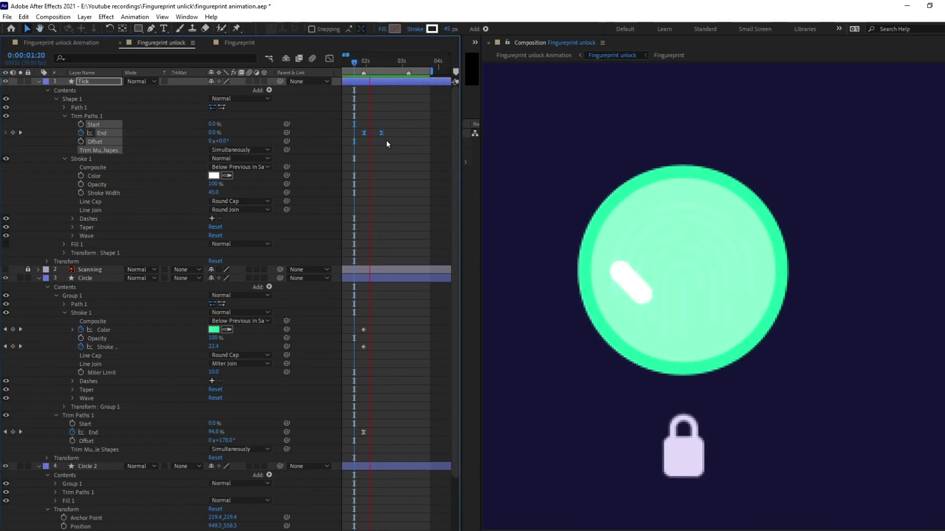
pyautogui.scroll(-3, 770, 206)
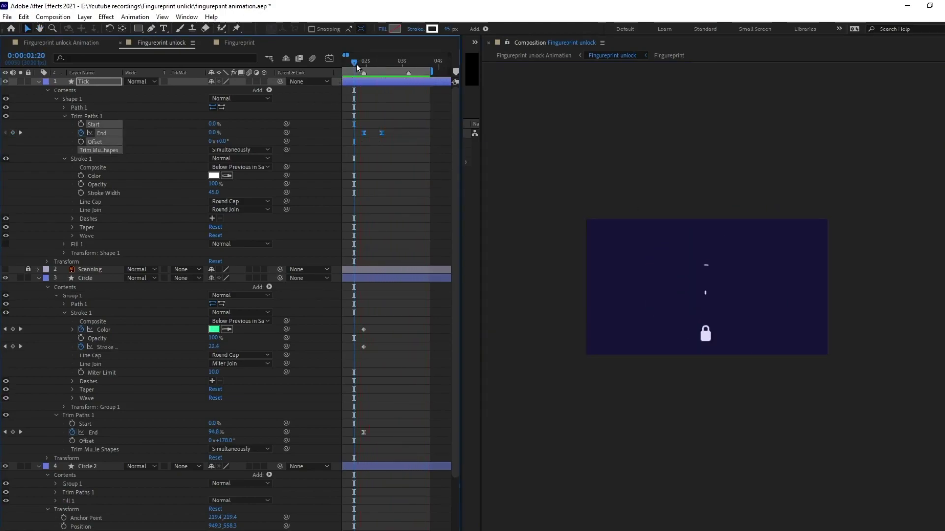
pyautogui.moveTo(354, 63); pyautogui.dragTo(329, 63)
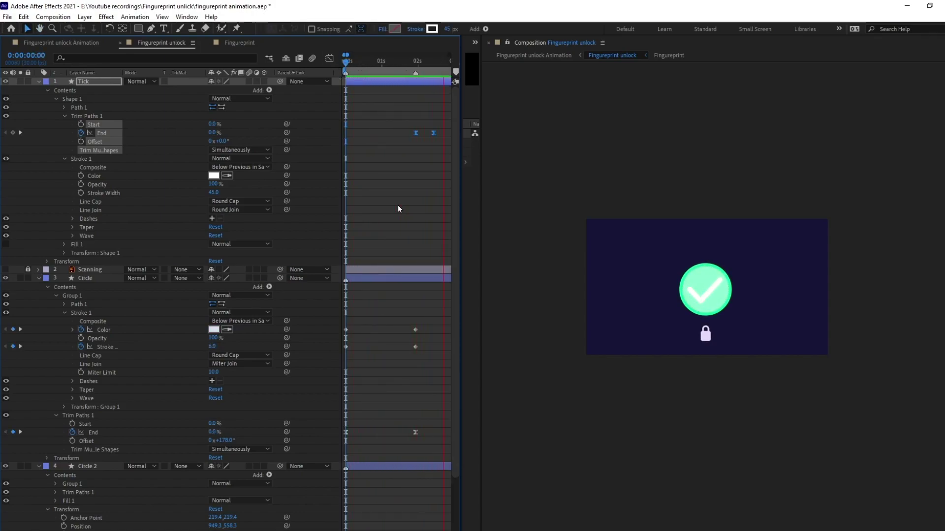
pyautogui.press('space')
pyautogui.moveTo(397, 62); pyautogui.dragTo(356, 64)
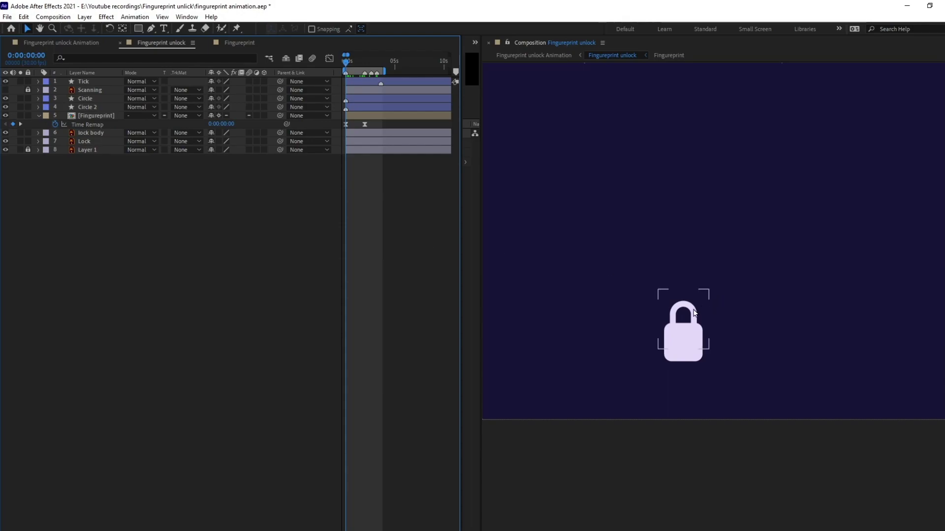
# Step: Reveal the Lock layer's Position and add a keyframe for it at 0:00:02:00
pyautogui.click(99, 142)
pyautogui.press('p')
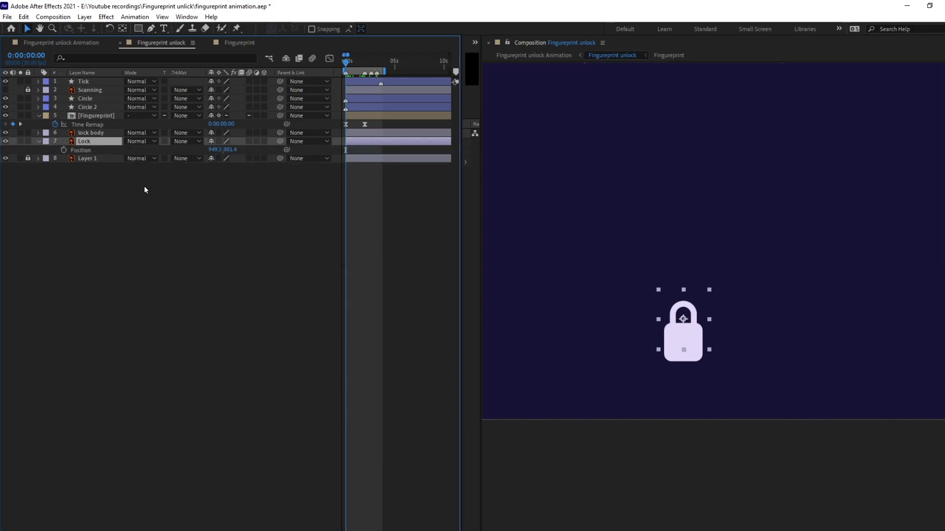
pyautogui.press('k')
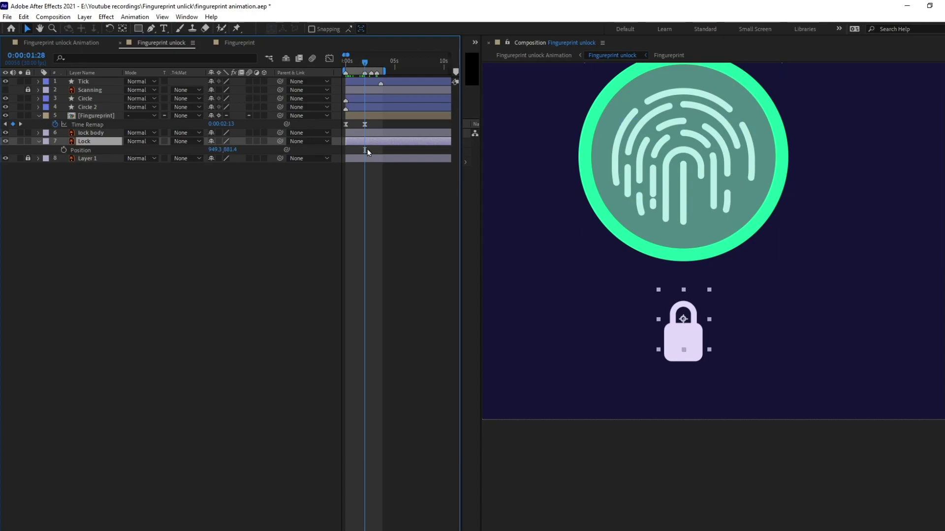
pyautogui.click(113, 116)
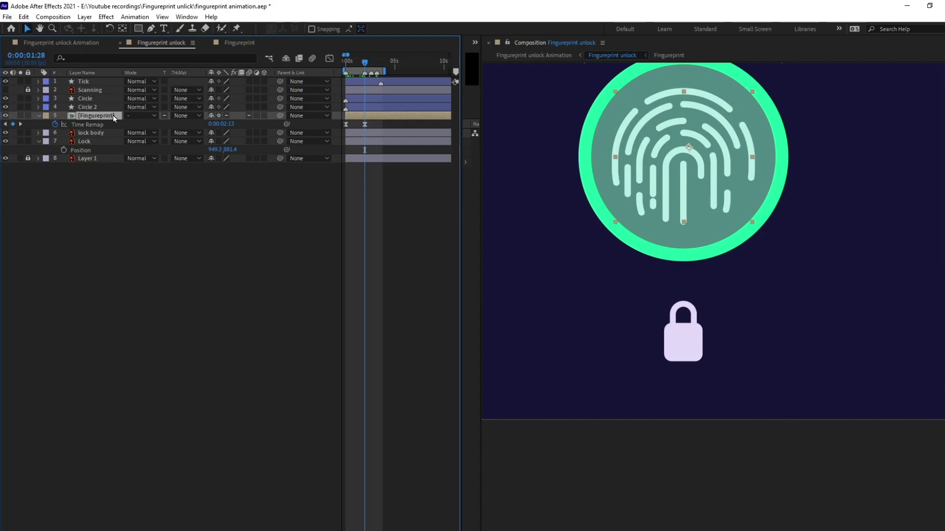
pyautogui.press('pagedown')
pyautogui.press('pagedown')
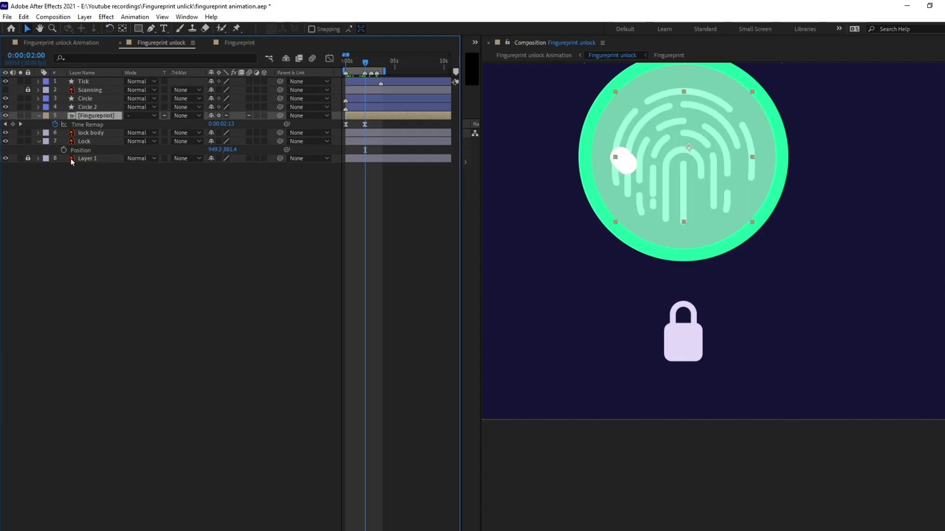
pyautogui.click(83, 150)
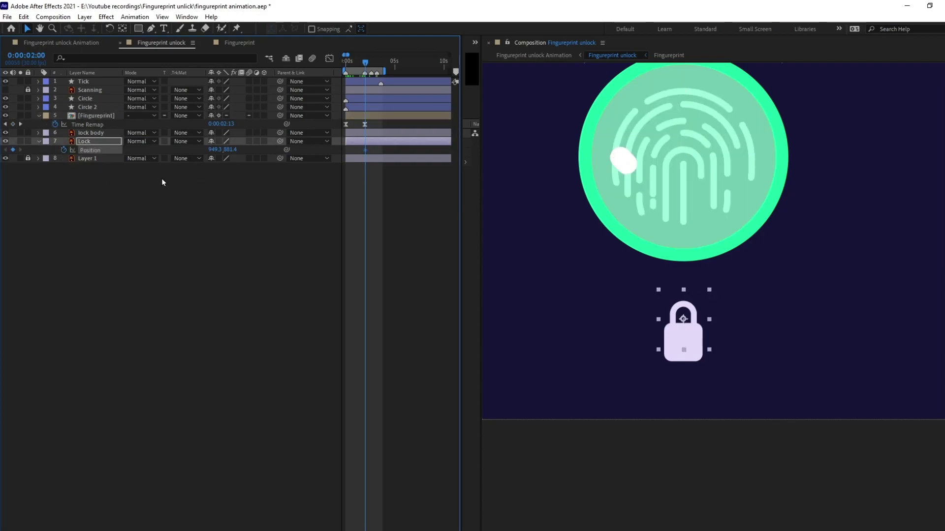
# Step: Add a second Position keyframe to the Lock layer 10 frames further on, at 0:00:02:10
pyautogui.click(31, 57)
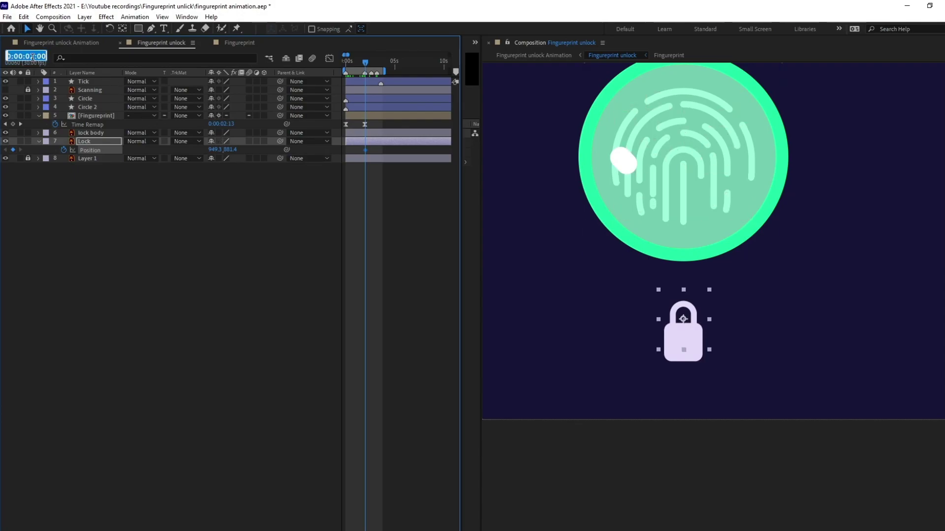
pyautogui.write('+10')
pyautogui.press('Return')
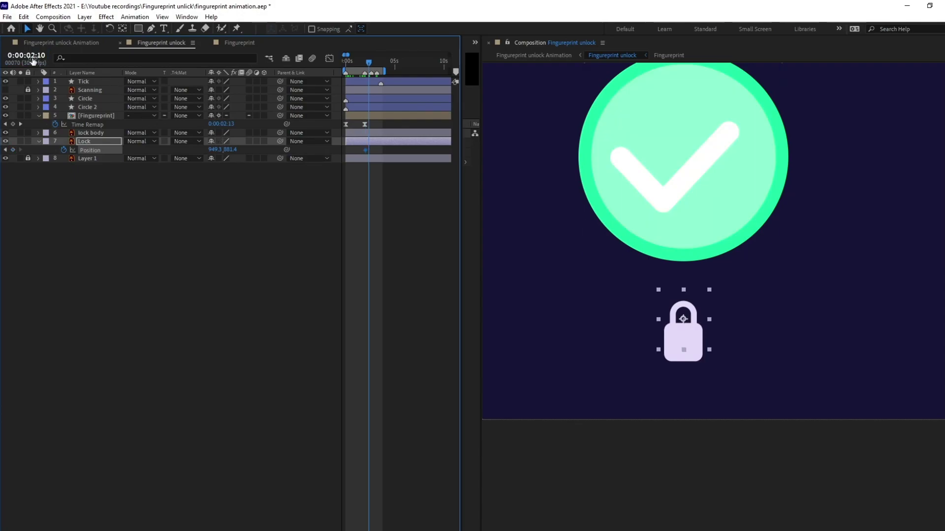
pyautogui.click(13, 150)
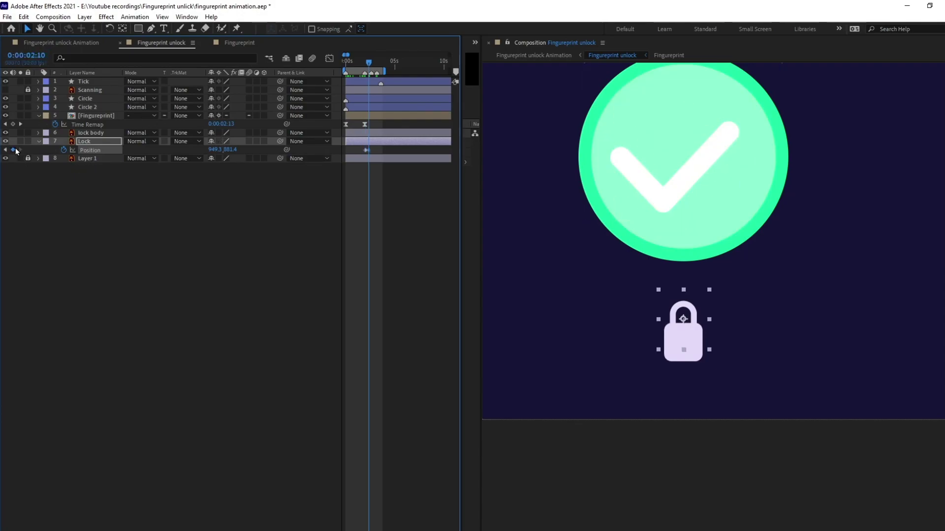
# Step: Separate the Lock's Position into X and Y dimensions and remove the X Position keyframes
pyautogui.rightClick(94, 150)
pyautogui.click(142, 179)
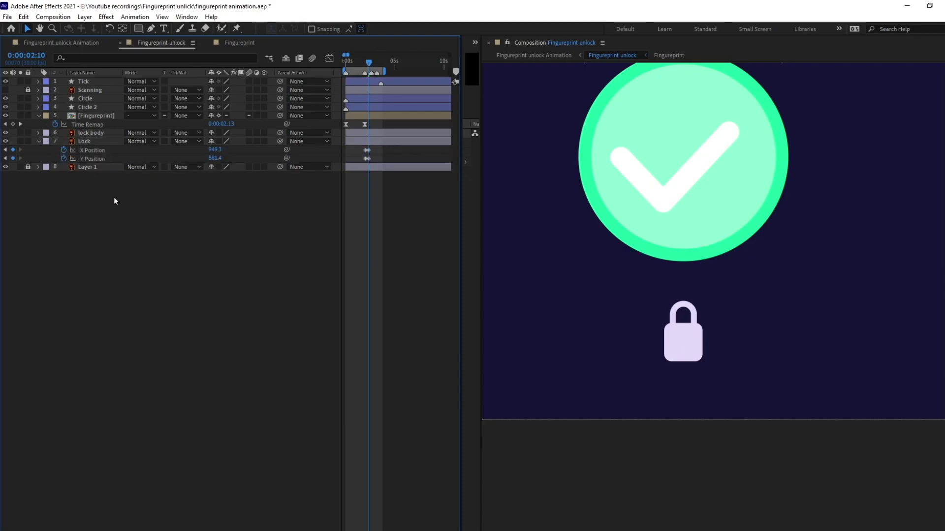
pyautogui.click(96, 152)
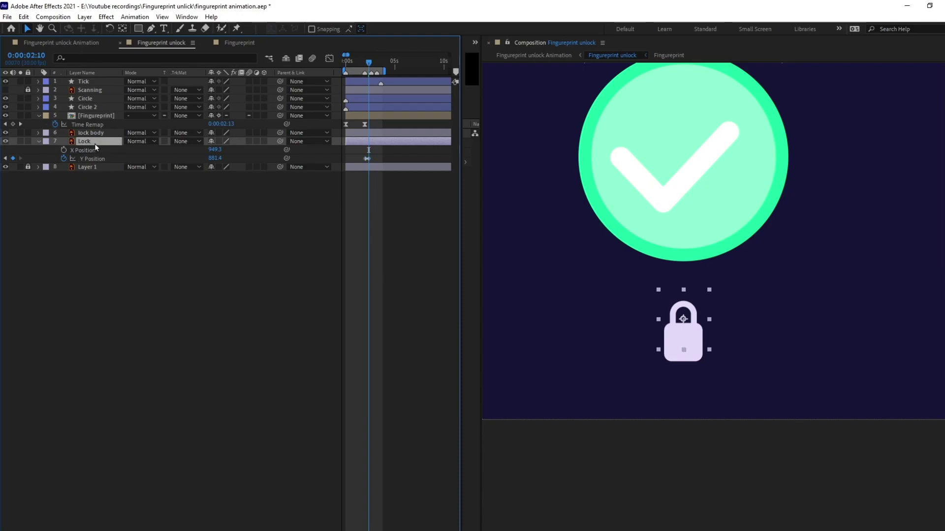
# Step: Raise the Lock shackle at 0:00:02:10 to a Y Position of 863.4
pyautogui.press('Up')
pyautogui.press('Up')
pyautogui.press('Up')
pyautogui.press('Up')
pyautogui.press('Up')
pyautogui.press('Up')
pyautogui.press('Up')
pyautogui.press('Up')
pyautogui.press('Up')
pyautogui.press('Up')
pyautogui.press('Up')
pyautogui.press('Up')
pyautogui.press('Up')
pyautogui.press('Up')
pyautogui.press('Up')
pyautogui.press('Up')
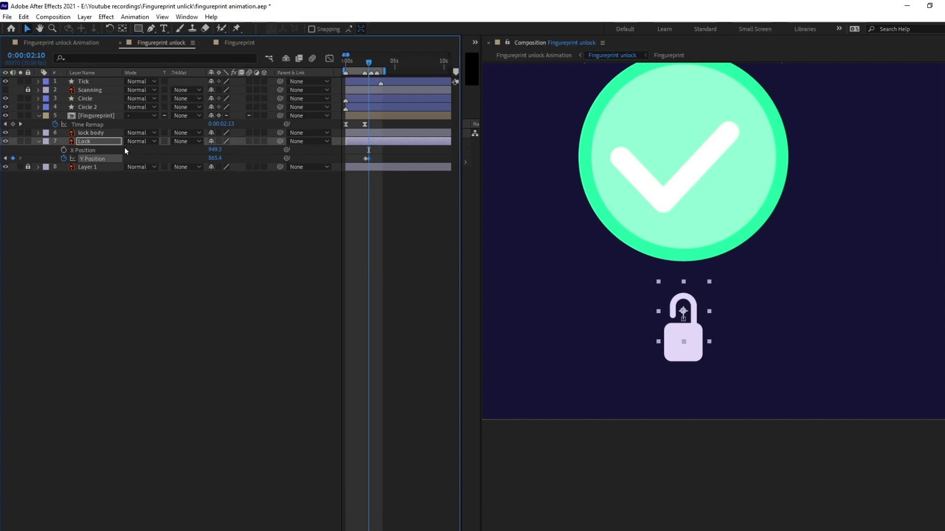
pyautogui.press('Up')
pyautogui.press('Up')
# Step: Add a Y Position keyframe for the Lock at 0:00:02:14, holding the raised position
pyautogui.click(23, 58)
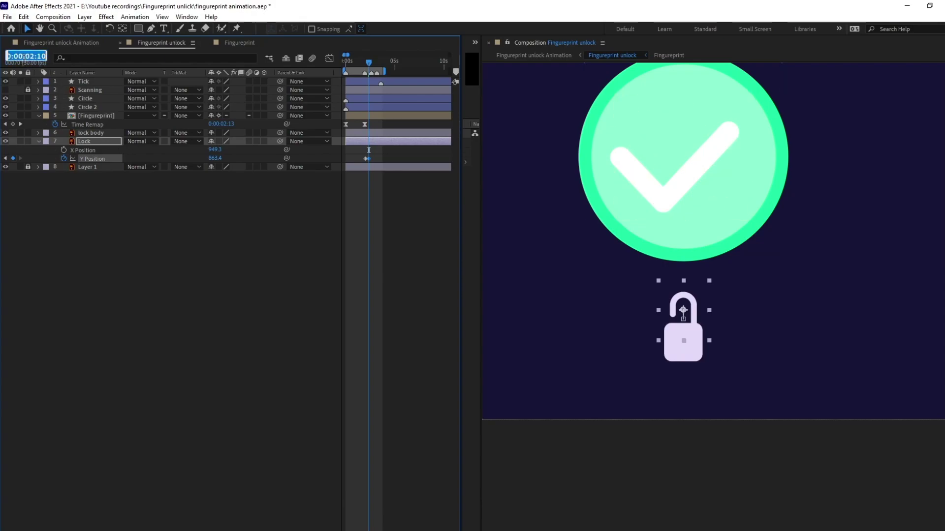
pyautogui.write('+')
pyautogui.press('Return')
pyautogui.press('=')
pyautogui.press('=')
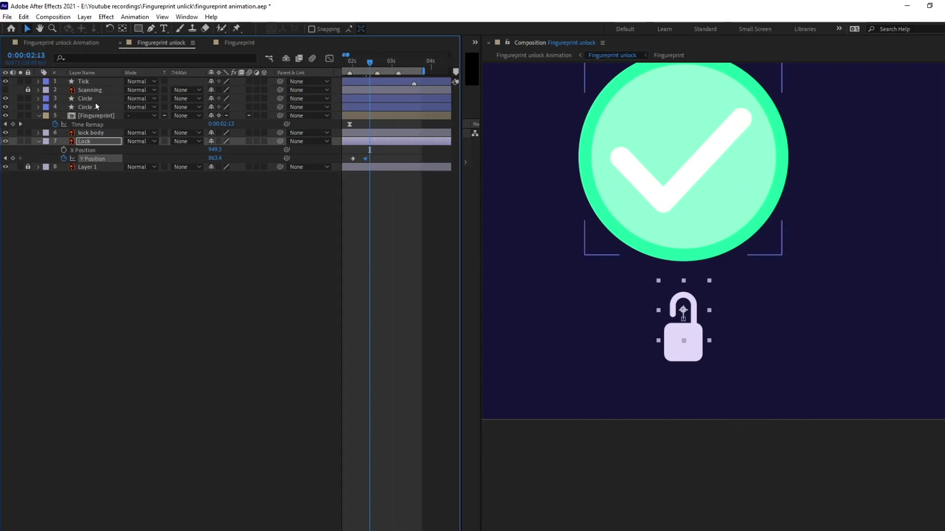
pyautogui.press('pagedown')
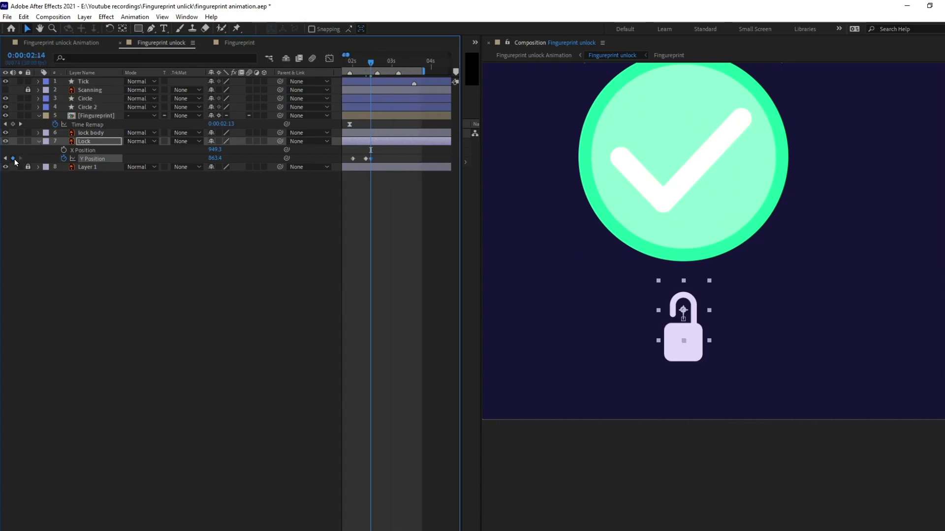
# Step: Return to the Y Position keyframe at 0:00:02:10 and raise the Lock further to 857.4 for an overshoot
pyautogui.press('j')
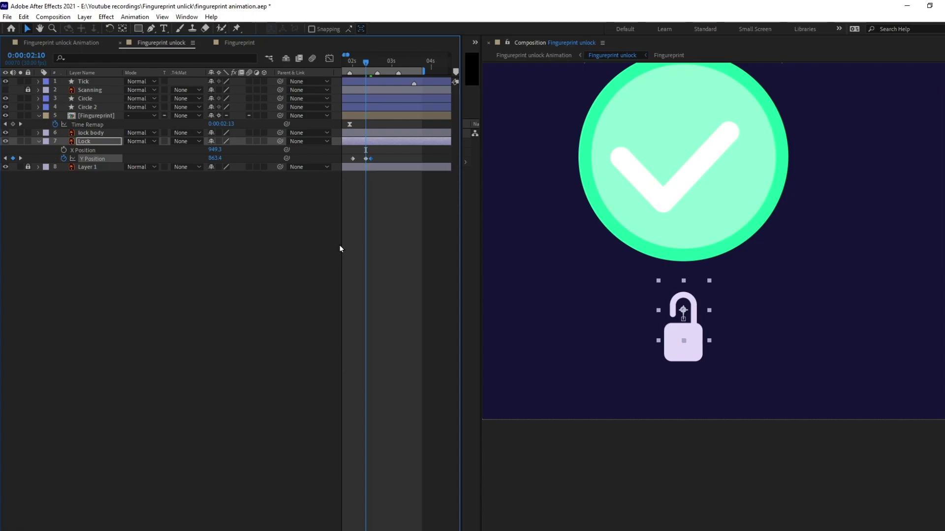
pyautogui.press('Up')
pyautogui.press('Up')
pyautogui.press('Up')
pyautogui.press('Up')
pyautogui.press('Up')
pyautogui.press('Up')
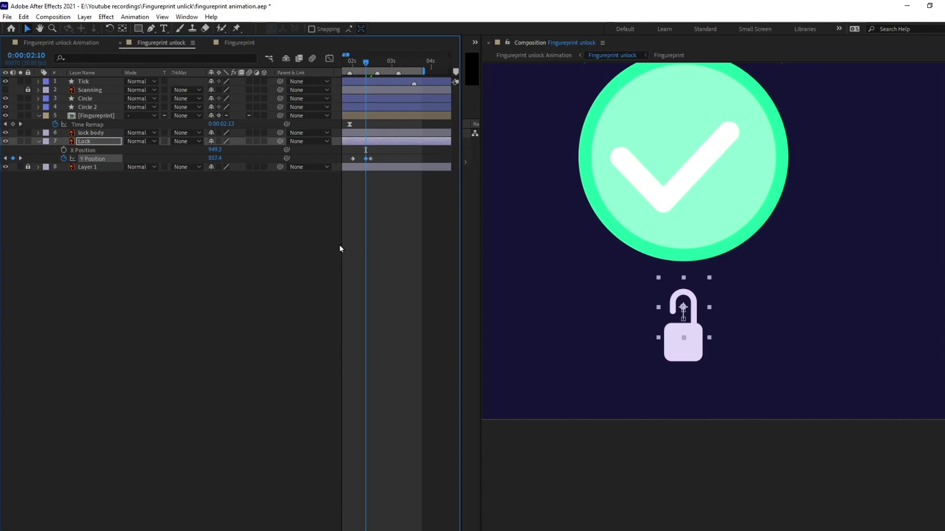
# Step: Apply Easy Ease to all the Lock's Y Position keyframes and preview the animation from the start
pyautogui.moveTo(390, 151); pyautogui.dragTo(341, 164)
pyautogui.press('F9')
pyautogui.press('space')
pyautogui.press('v')
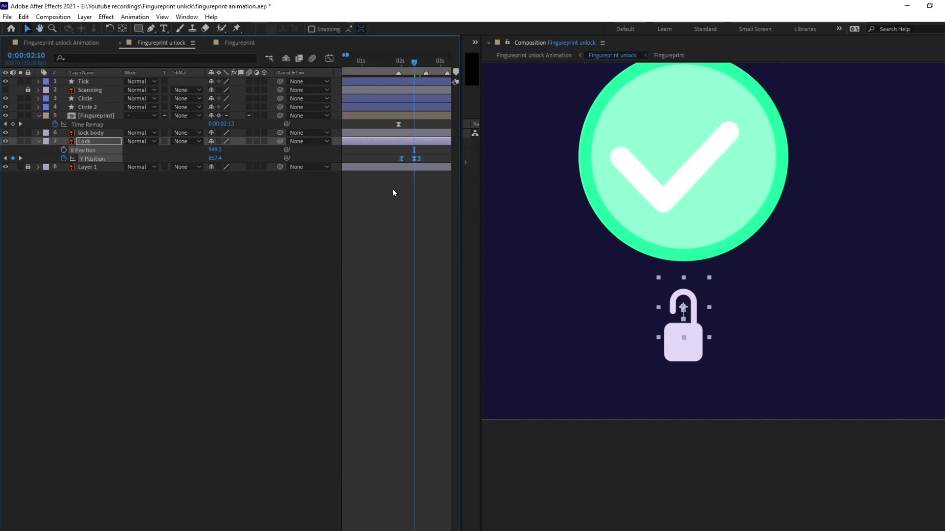
pyautogui.press('-')
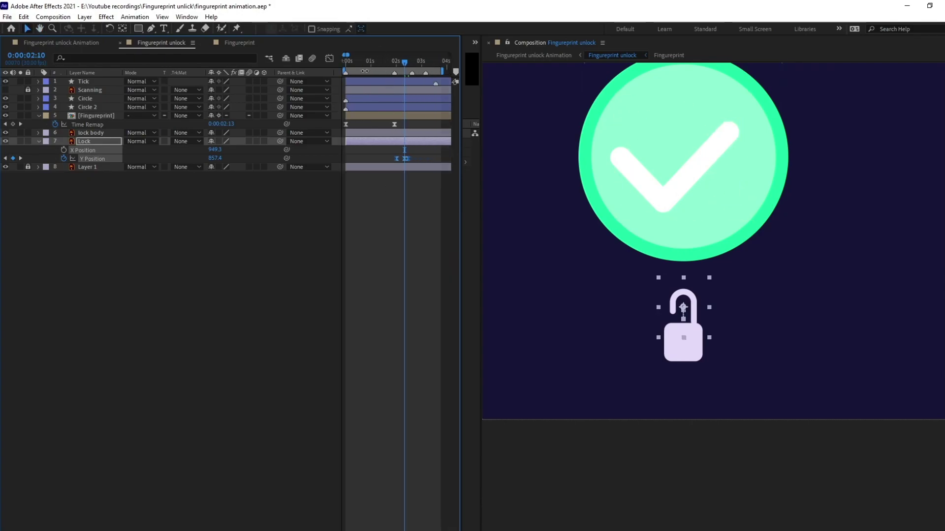
pyautogui.press('Home')
pyautogui.press('space')
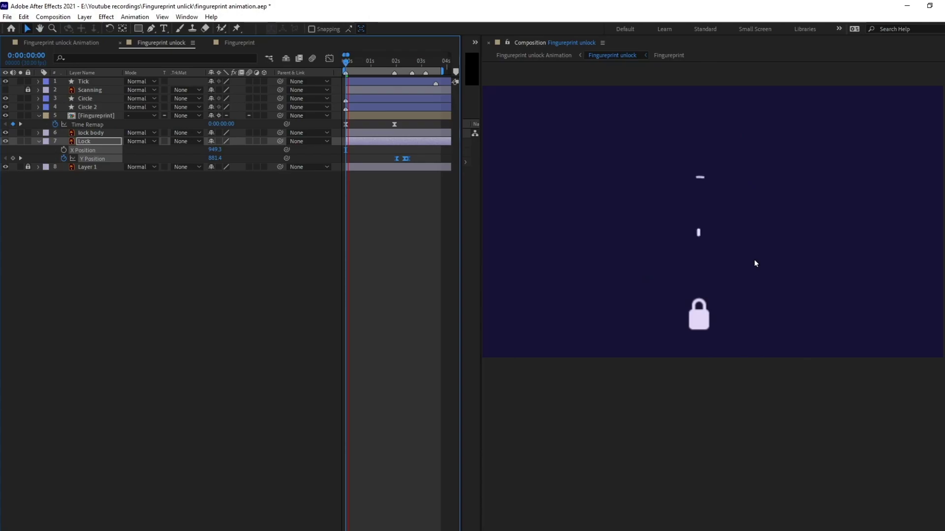